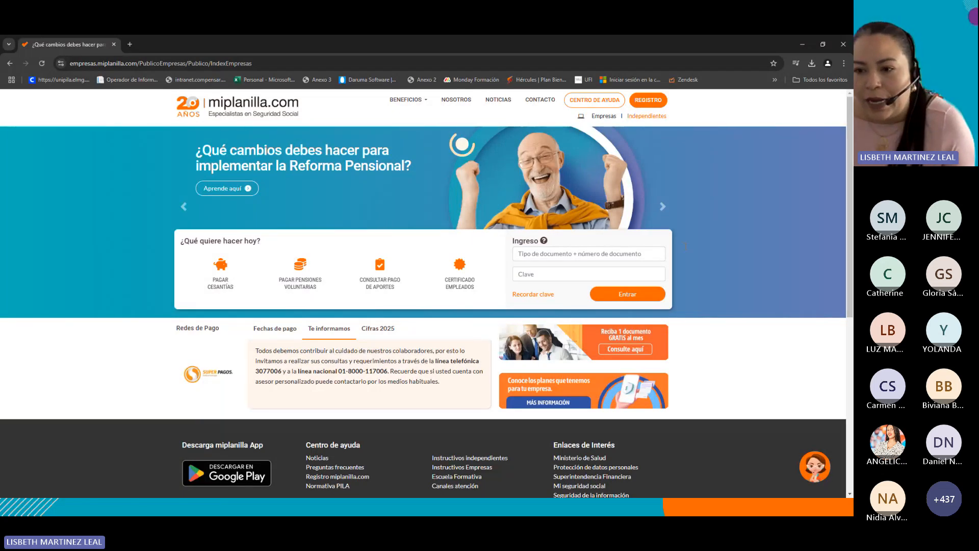
# Enlarge the page and open the Cesantías category of the miplanilla.com help center.
pyautogui.hotkey('ctrl', '+')
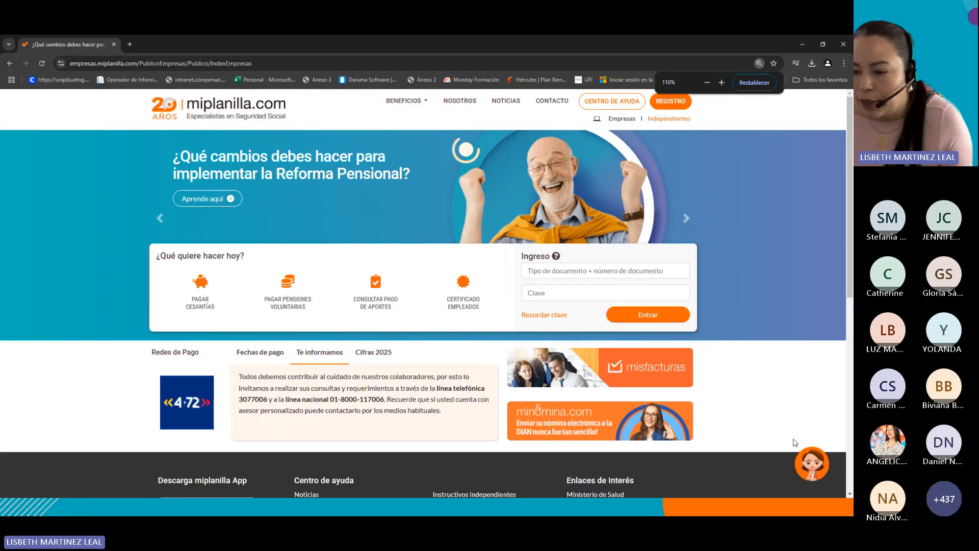
pyautogui.hotkey('ctrl', '+')
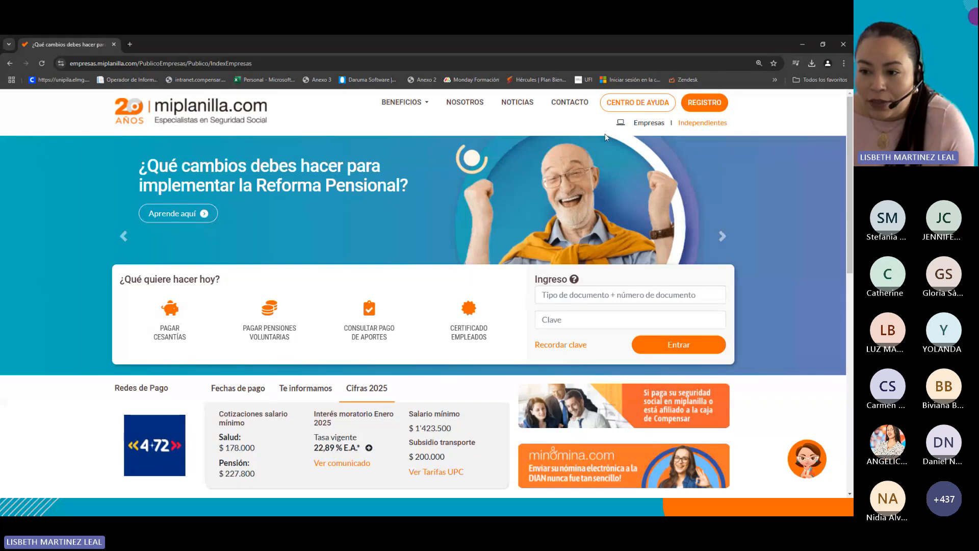
pyautogui.click(628, 103)
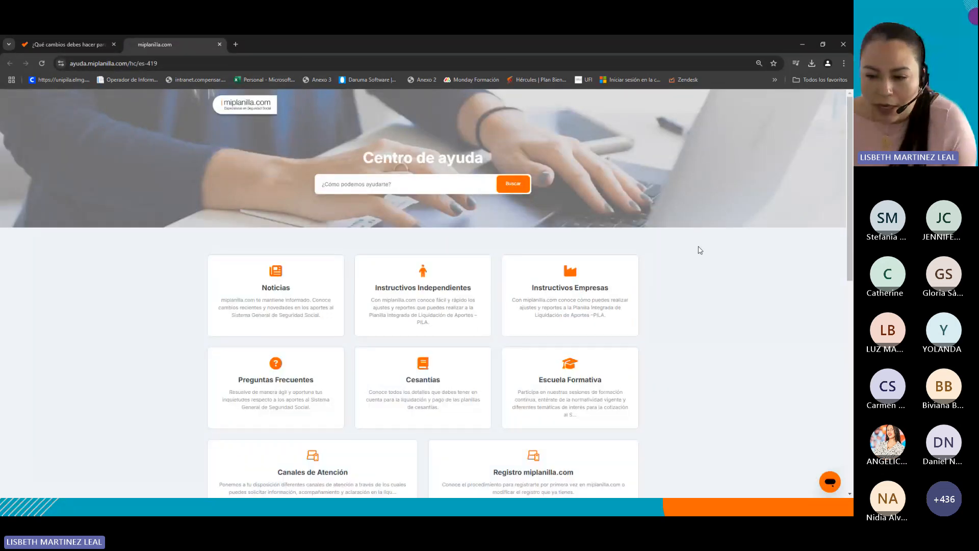
pyautogui.scroll(-2, 732, 316)
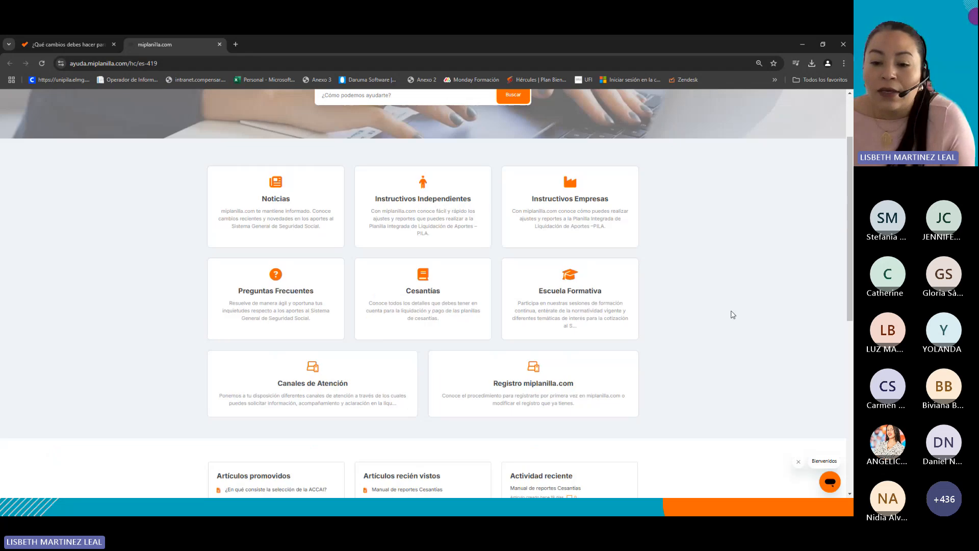
pyautogui.click(433, 300)
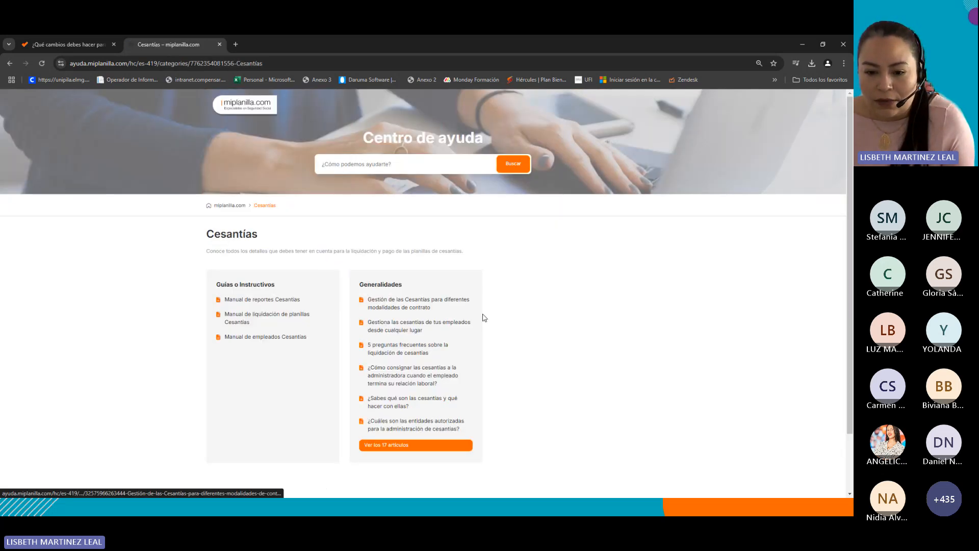
# Open the full list of Cesantías Generalidades articles and browse it.
pyautogui.click(400, 446)
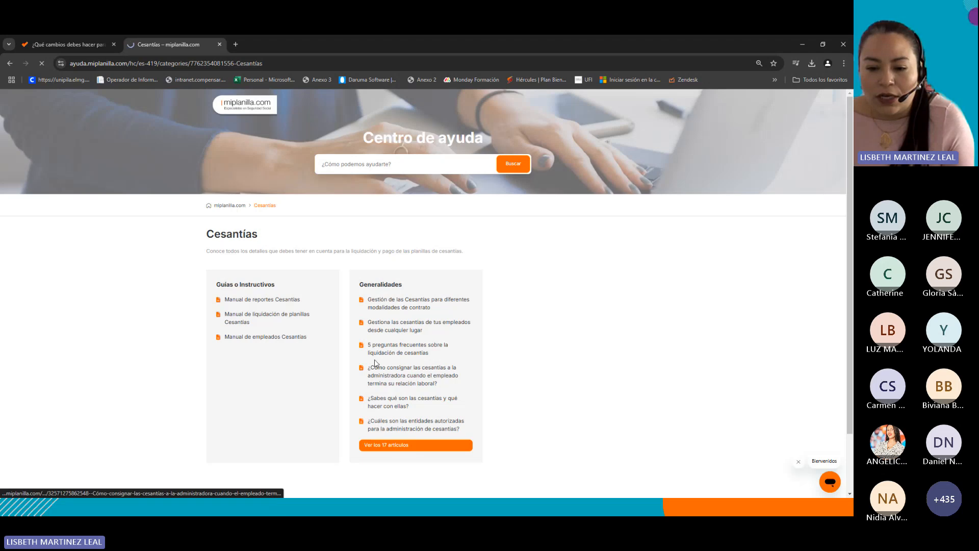
pyautogui.scroll(-3, 316, 338)
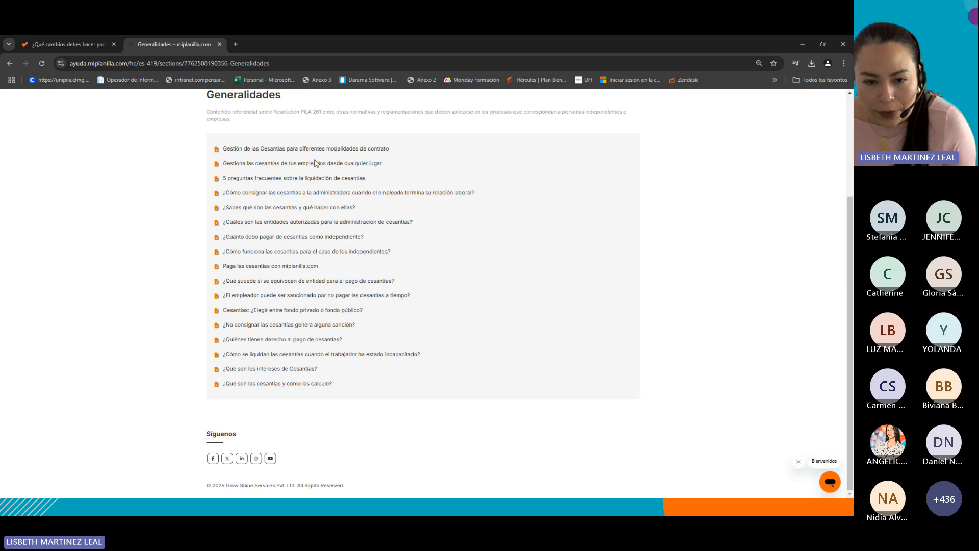
pyautogui.scroll(3, 382, 308)
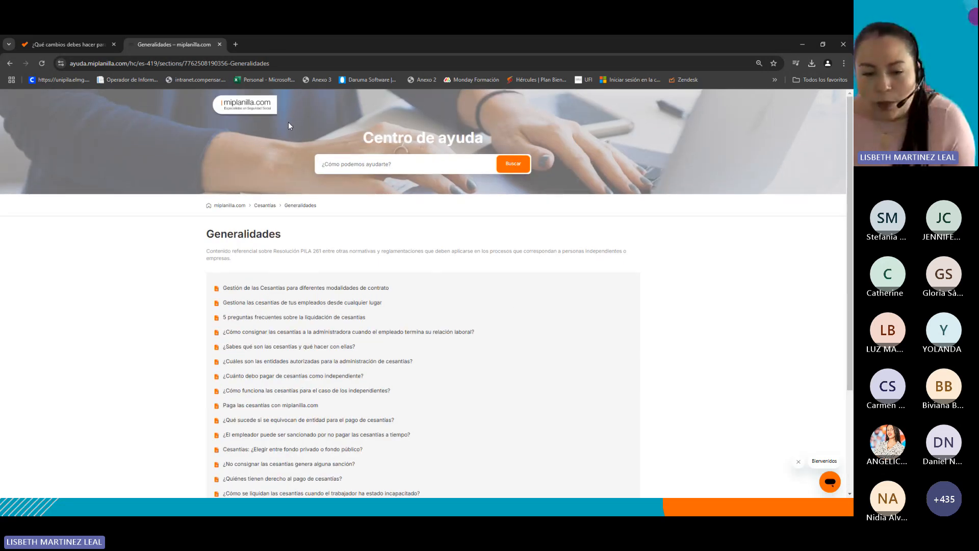
# Return to the miplanilla.com home page and open the Pagar Cesantías portal.
pyautogui.click(246, 106)
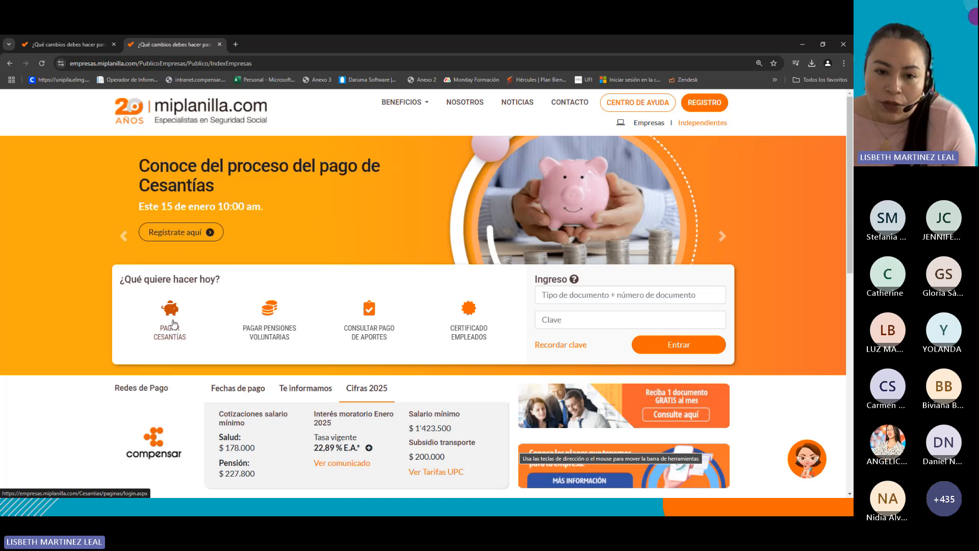
pyautogui.click(174, 323)
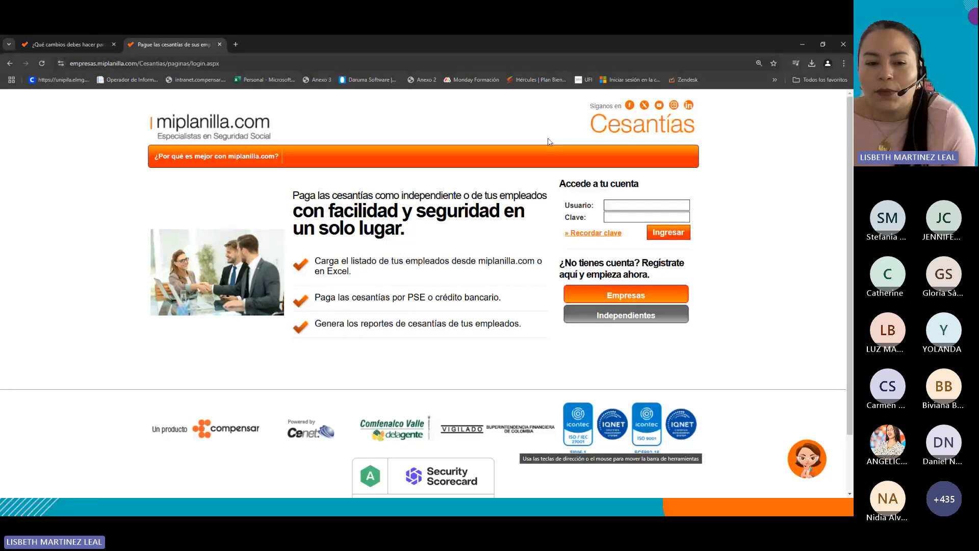
pyautogui.click(66, 44)
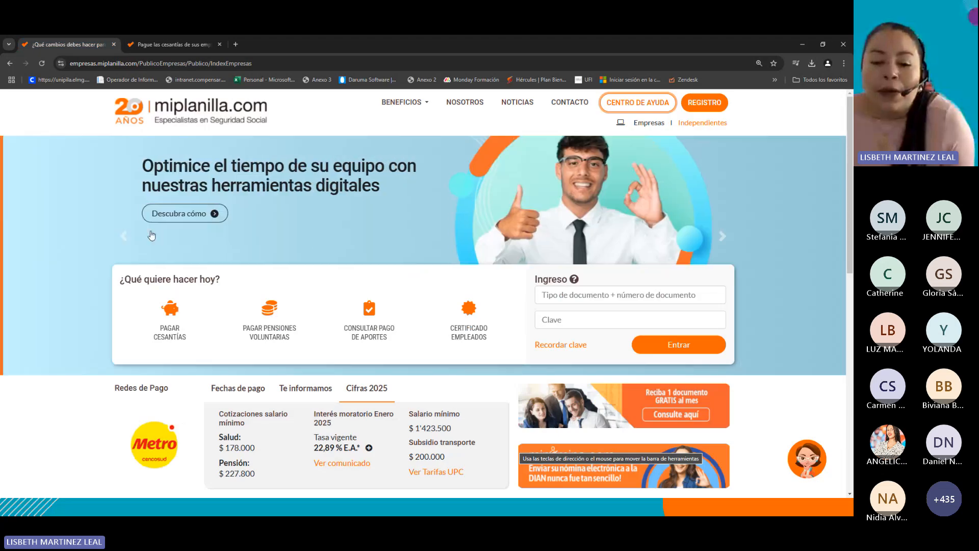
pyautogui.click(556, 300)
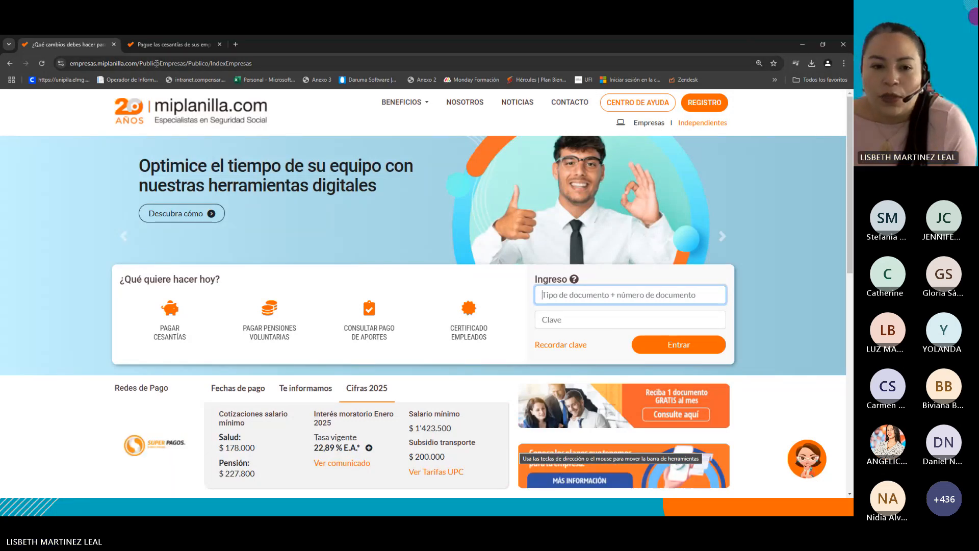
pyautogui.click(150, 49)
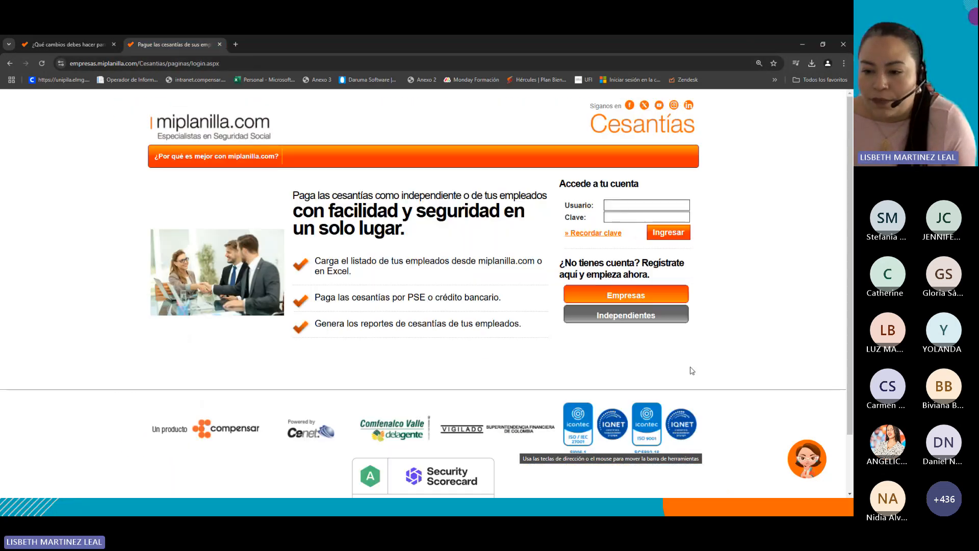
# Log in to the Cesantías portal with the company username and password, declining to save the password.
pyautogui.click(621, 209)
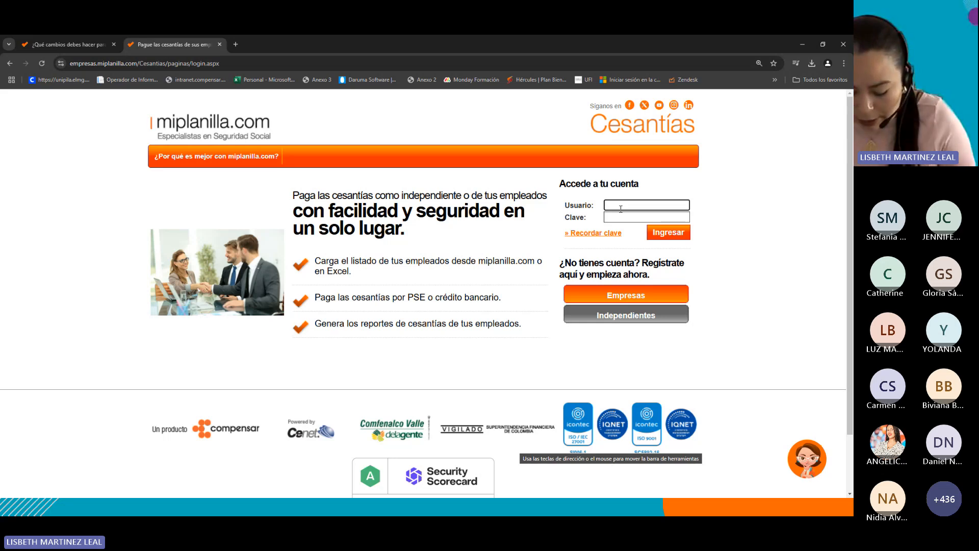
pyautogui.write('pr')
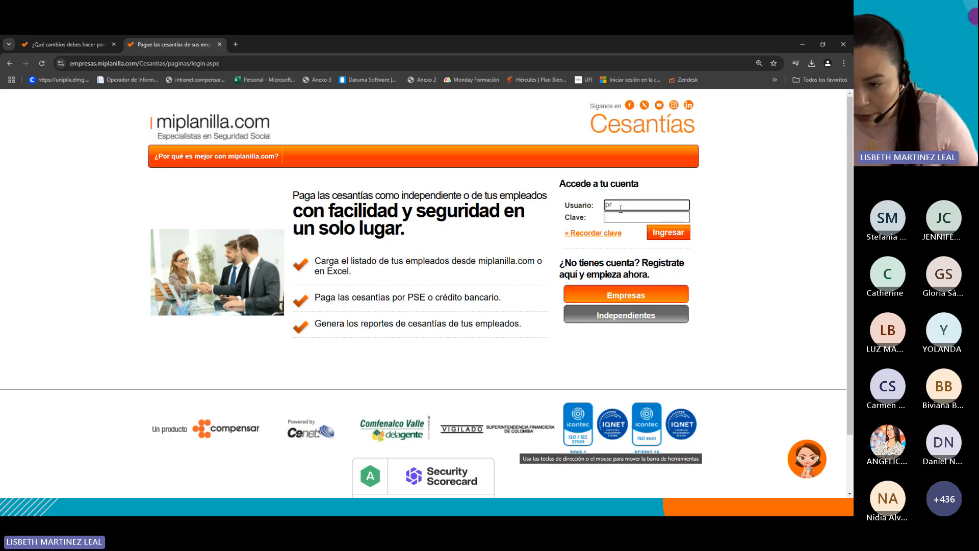
pyautogui.press('BackSpace')
pyautogui.press('BackSpace')
pyautogui.write('PRUEBASCAP')
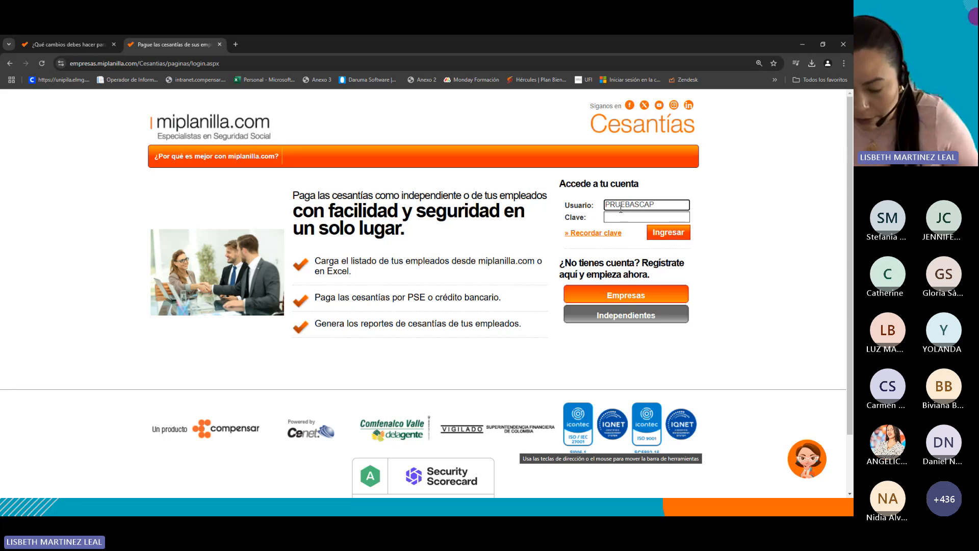
pyautogui.press('Tab')
pyautogui.write('*')
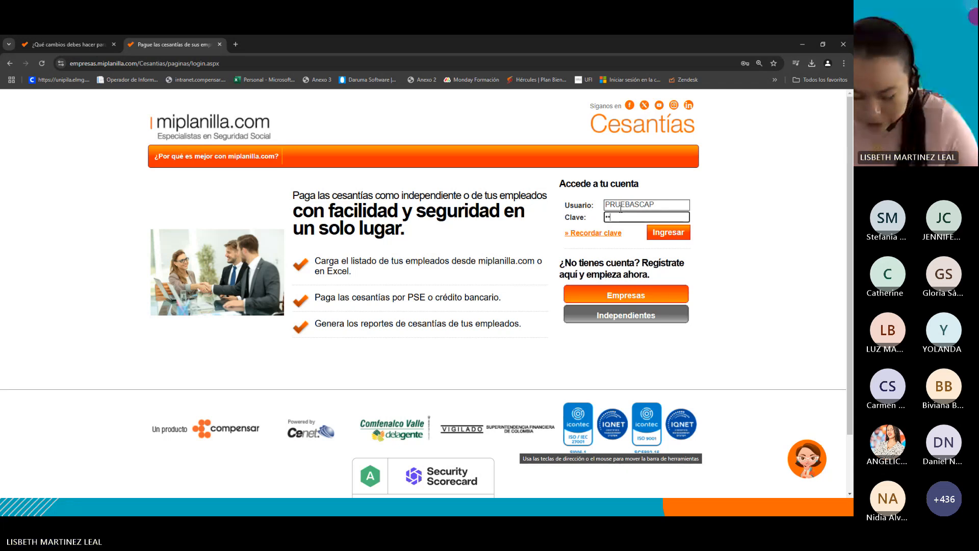
pyautogui.write('********')
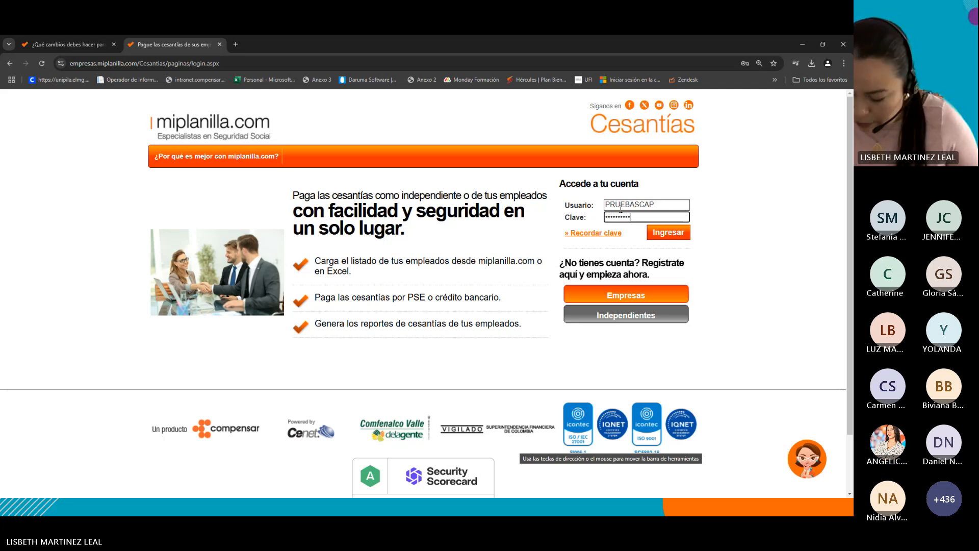
pyautogui.write('******')
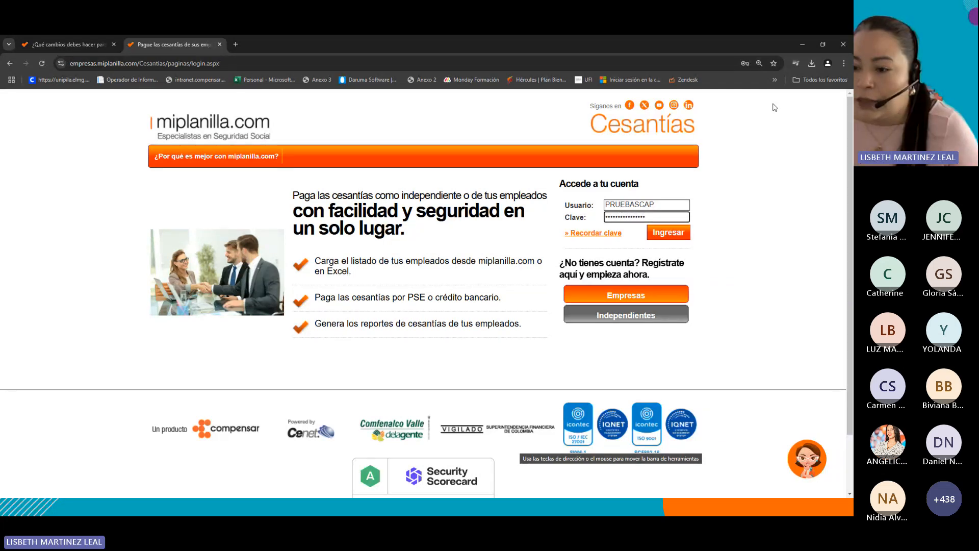
pyautogui.click(666, 232)
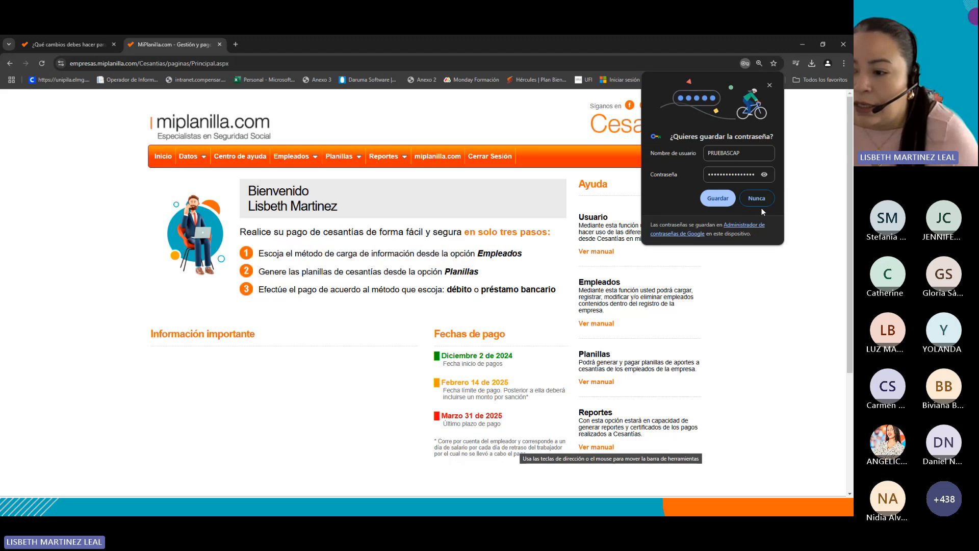
pyautogui.click(760, 207)
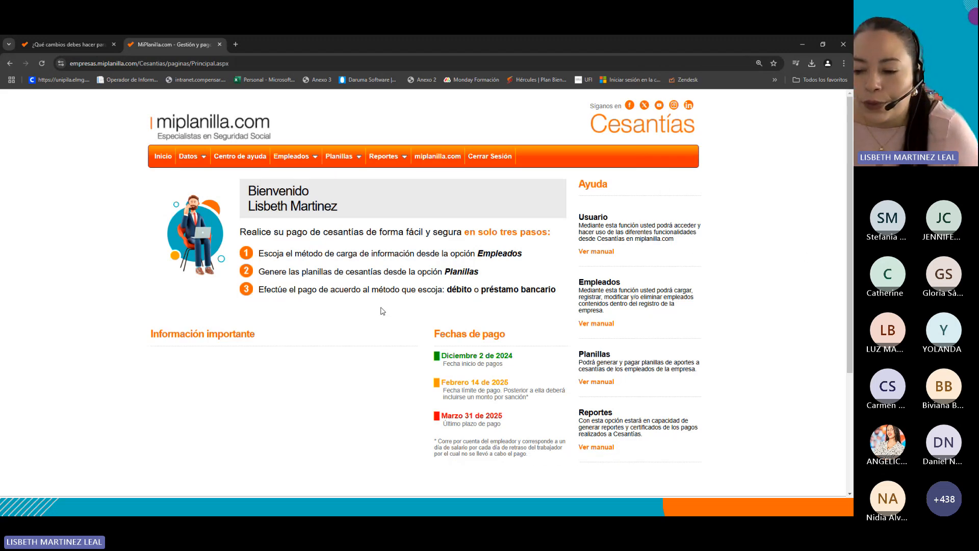
# Open the Reportes user manual from the portal's help section and review it.
pyautogui.scroll(-1, 670, 348)
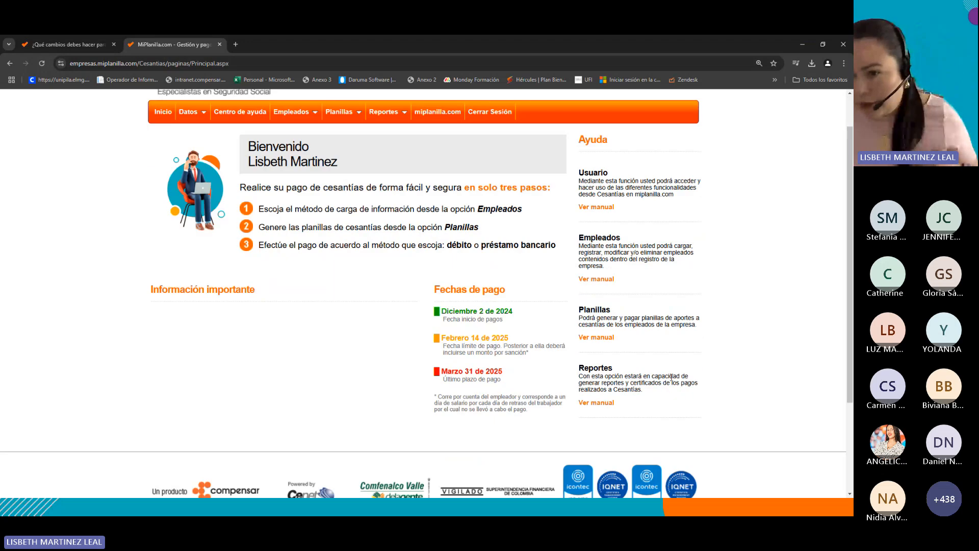
pyautogui.scroll(1, 700, 192)
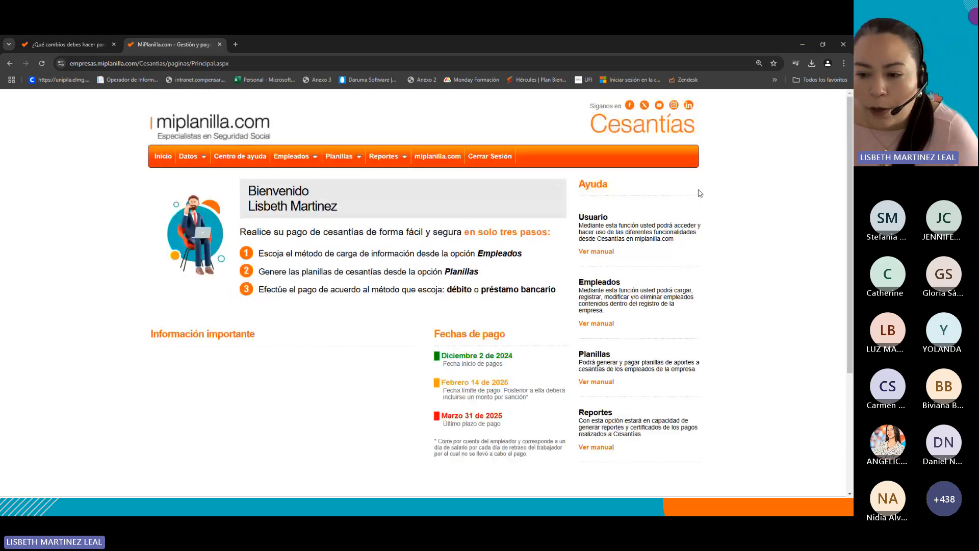
pyautogui.scroll(-2, 699, 193)
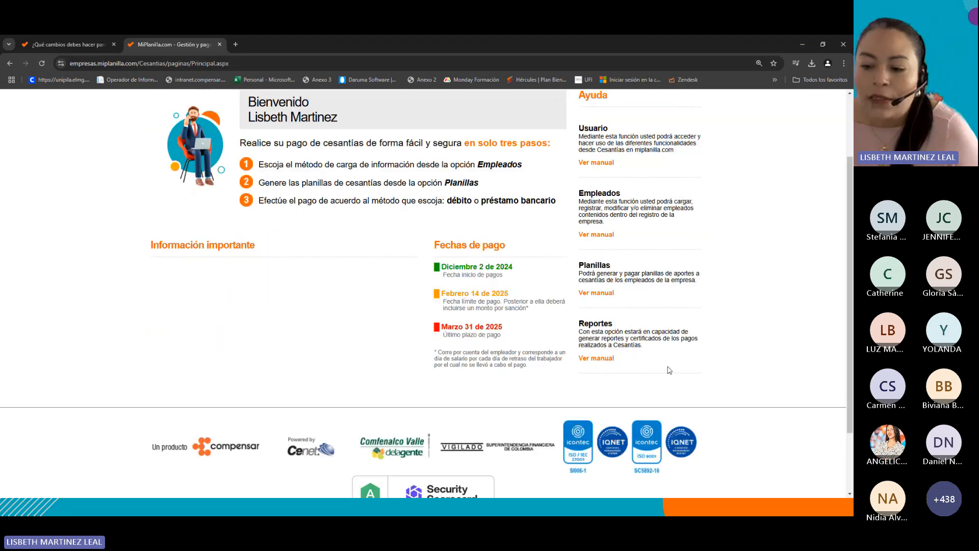
pyautogui.click(598, 359)
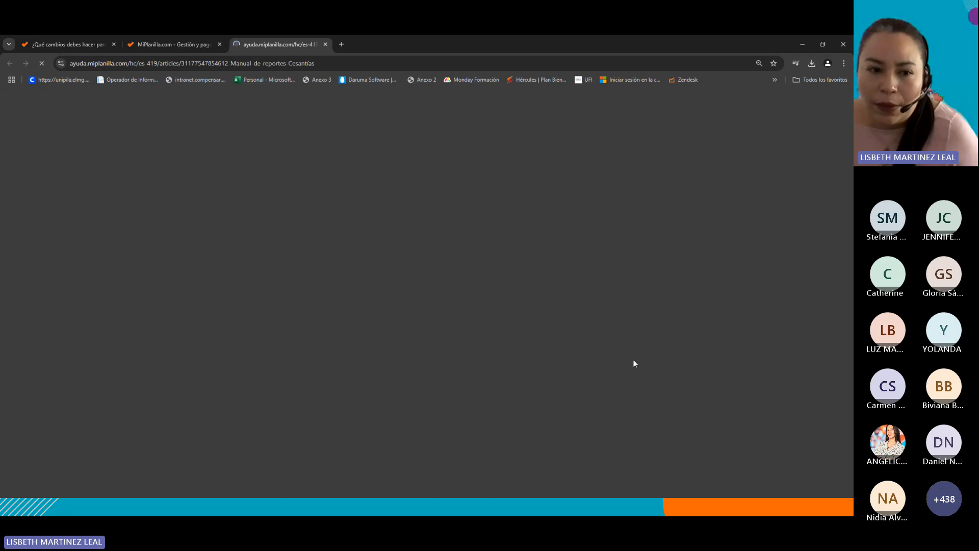
pyautogui.scroll(-9, 292, 319)
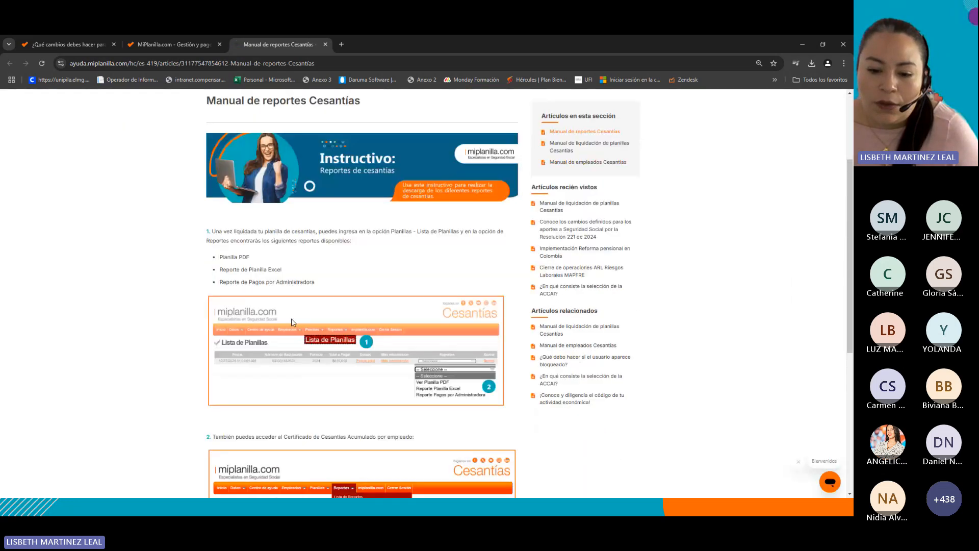
pyautogui.scroll(9, 292, 322)
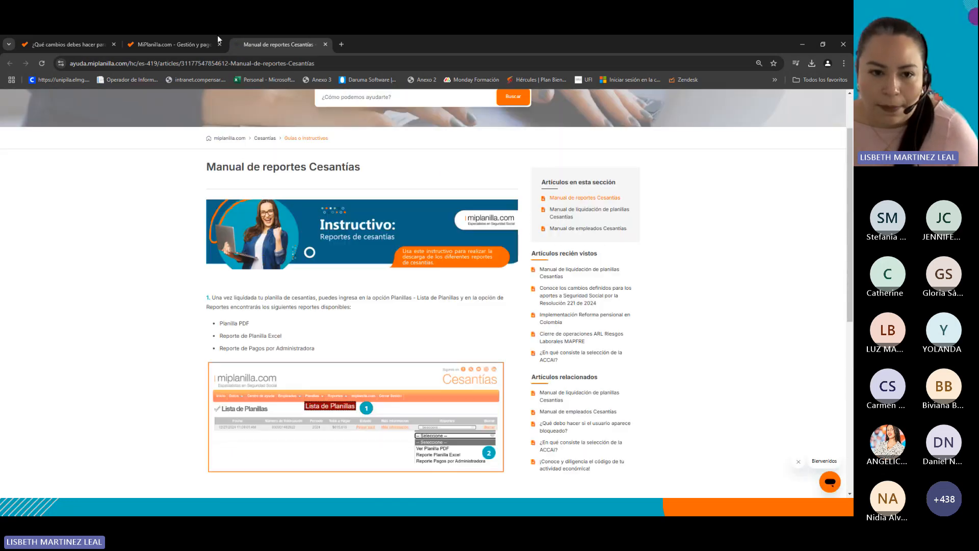
# Close the reports manual tab and return to the Cesantías portal home page.
pyautogui.click(168, 45)
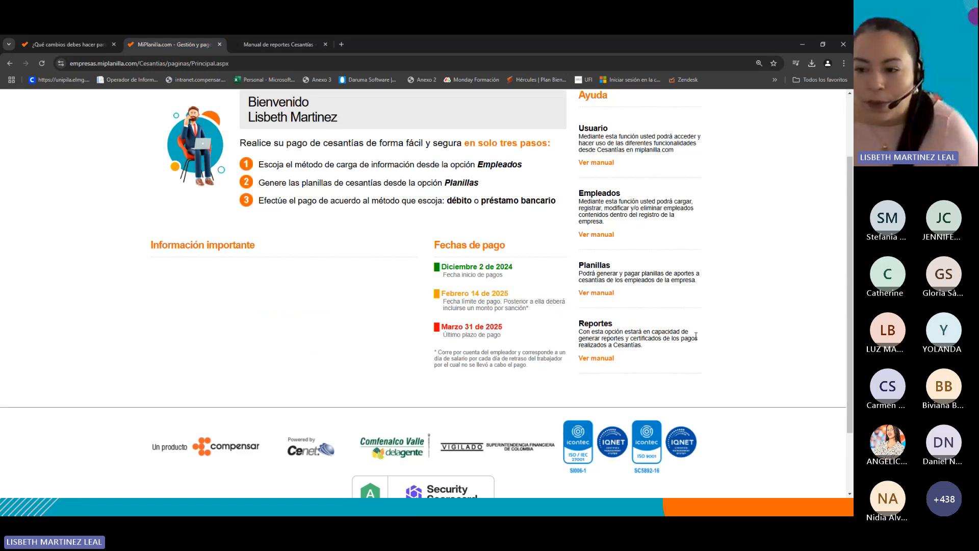
pyautogui.scroll(1, 696, 335)
pyautogui.scroll(1, 695, 336)
pyautogui.click(270, 45)
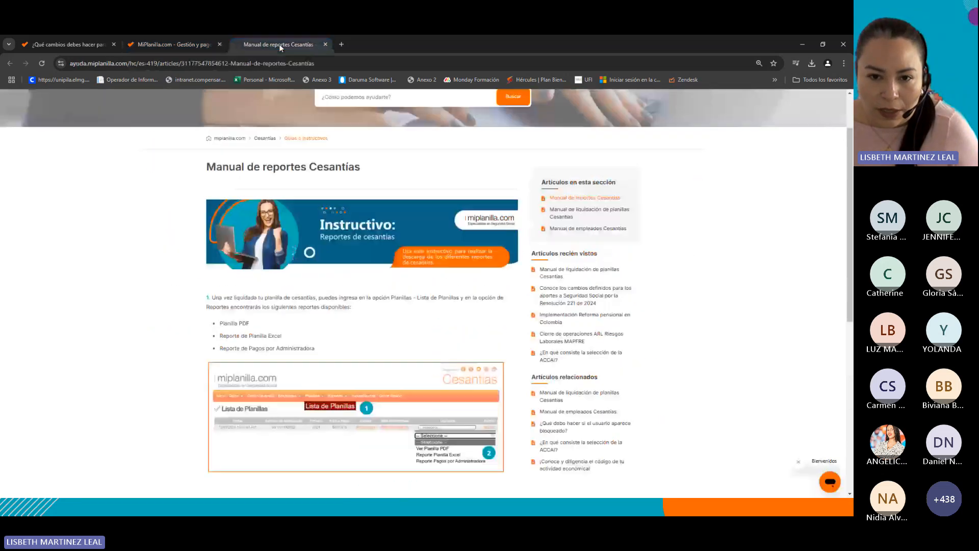
pyautogui.click(325, 44)
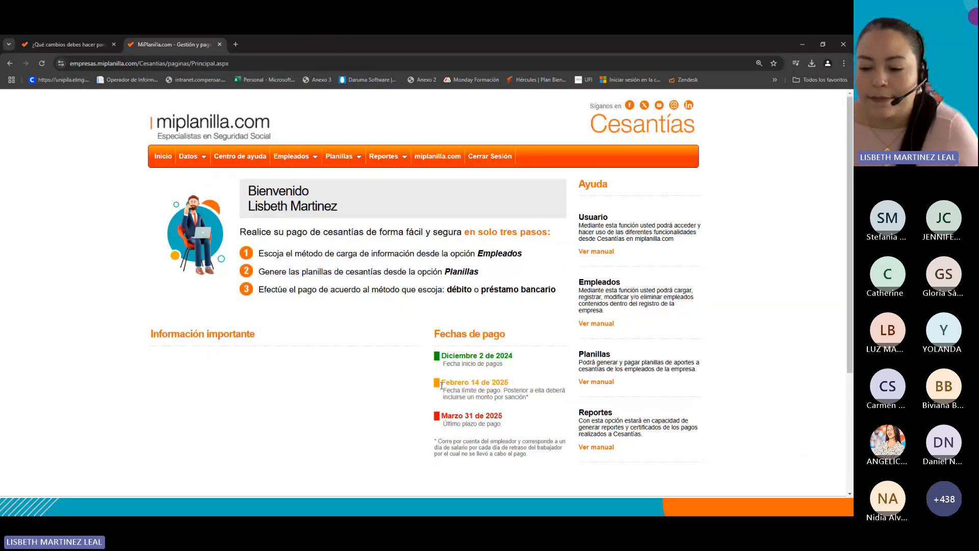
pyautogui.scroll(-1, 382, 351)
pyautogui.scroll(-1, 764, 343)
pyautogui.scroll(2, 658, 325)
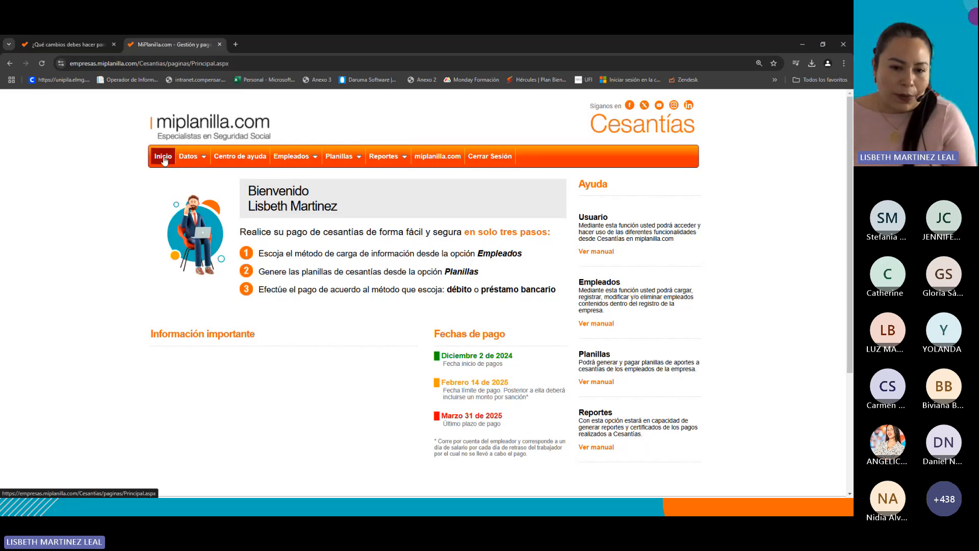
# Open the Lista de empleados page under Empleados.
pyautogui.moveTo(190, 156)
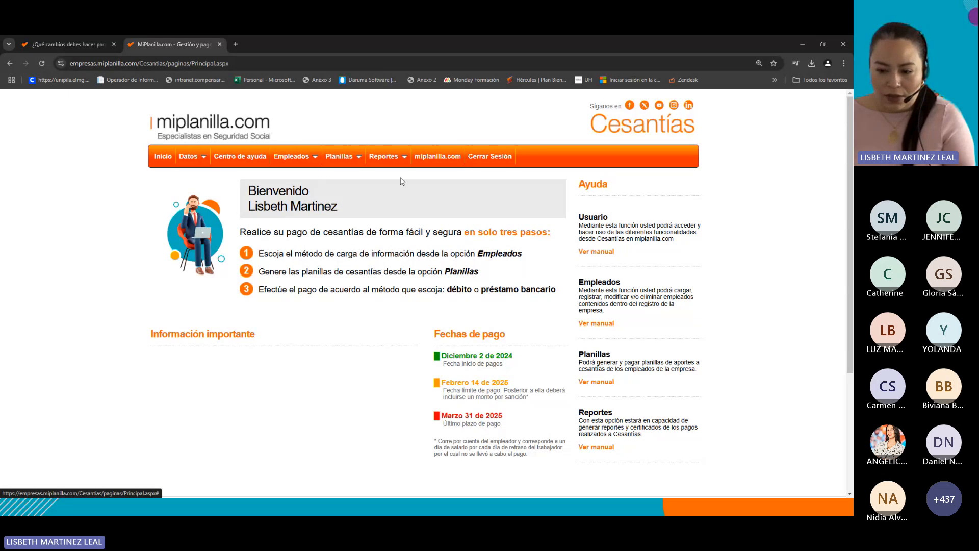
pyautogui.click(315, 159)
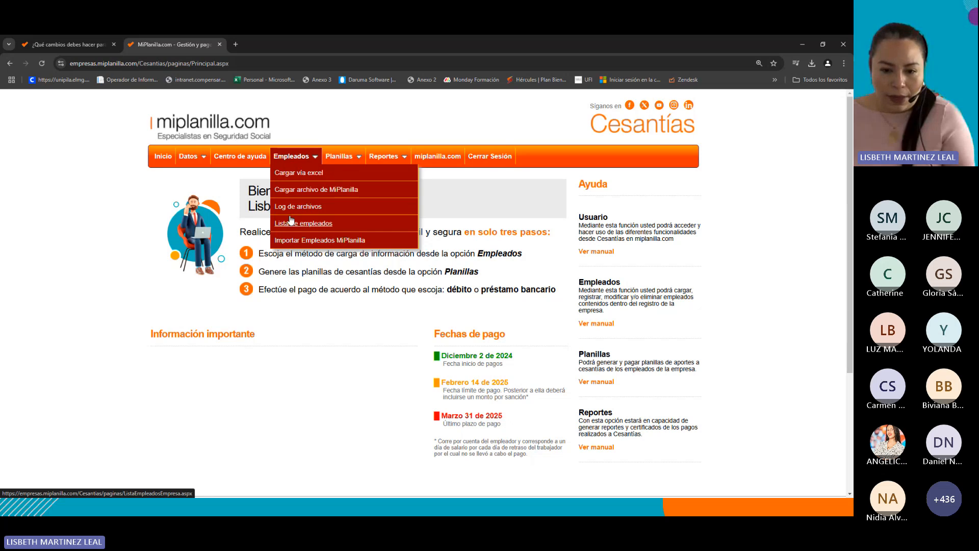
pyautogui.click(301, 224)
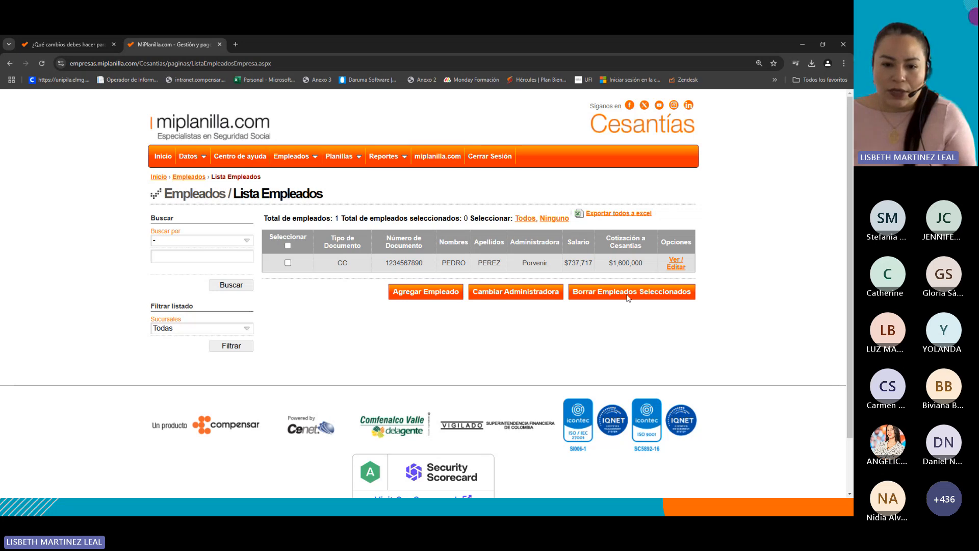
# Open the employee Excel bulk-upload page and download the employee template, opening it in Excel.
pyautogui.click(314, 159)
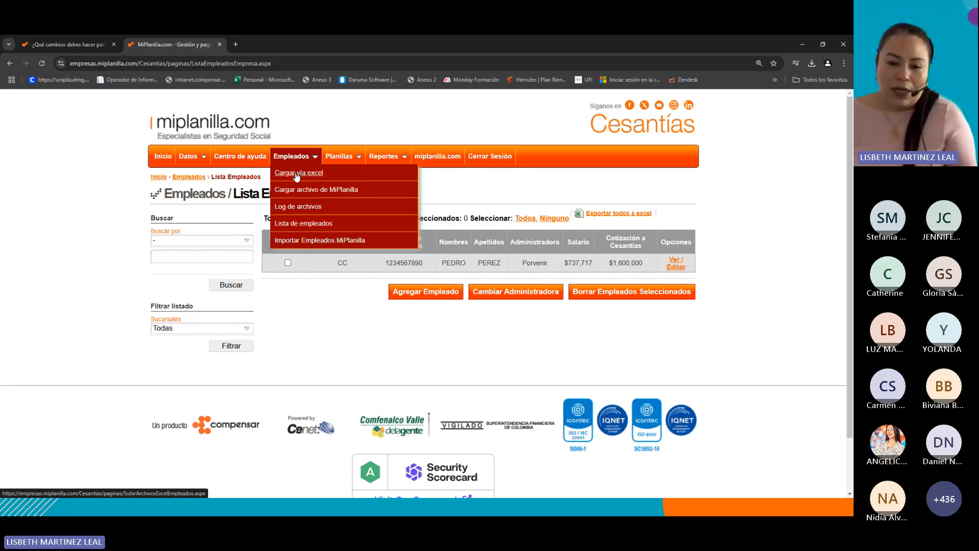
pyautogui.click(296, 174)
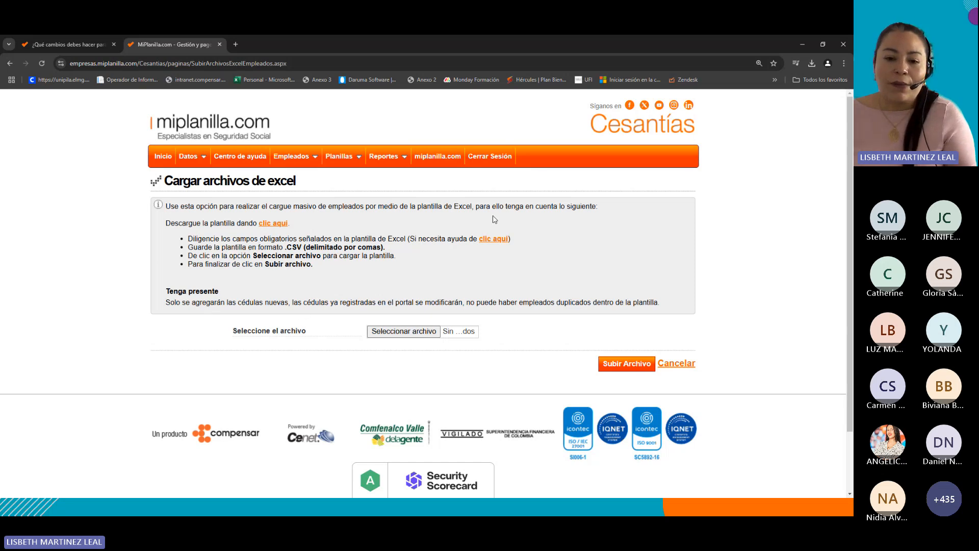
pyautogui.click(276, 225)
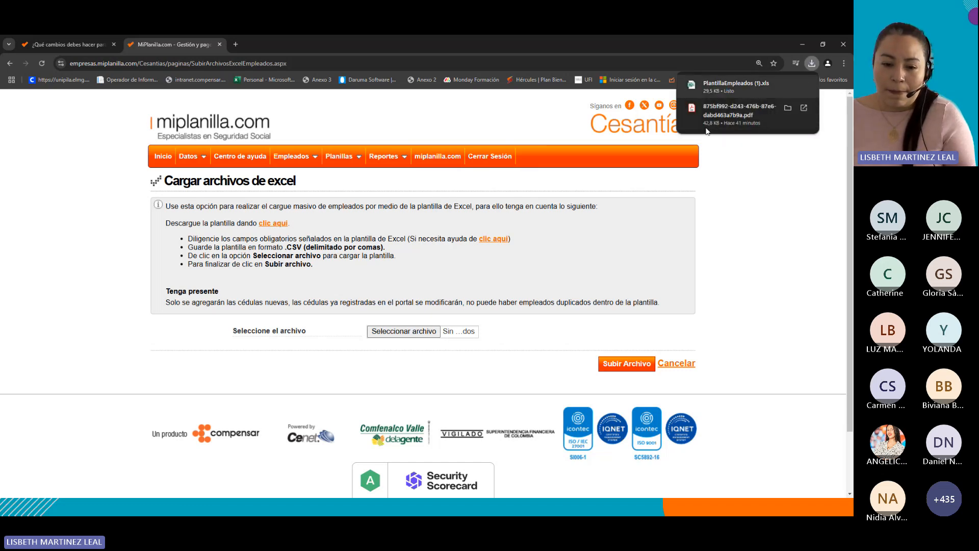
pyautogui.hotkey('alt', 'Tab')
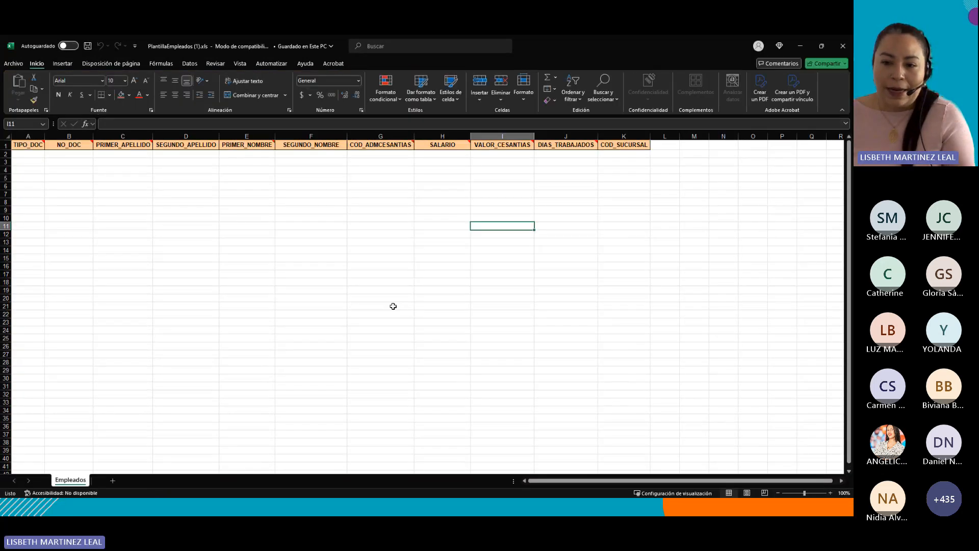
# Review the template's column headers and the notes explaining each required field.
pyautogui.scroll(2, 393, 307)
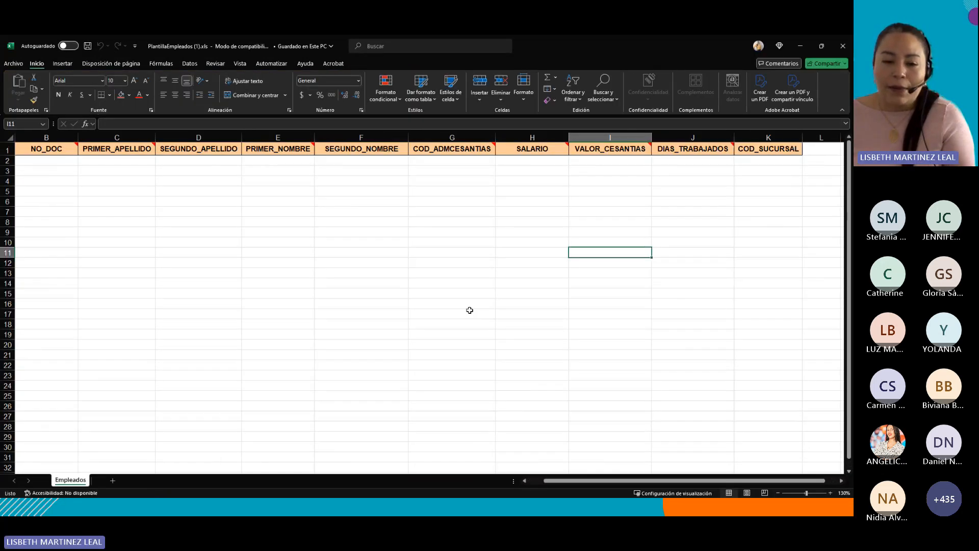
pyautogui.click(62, 162)
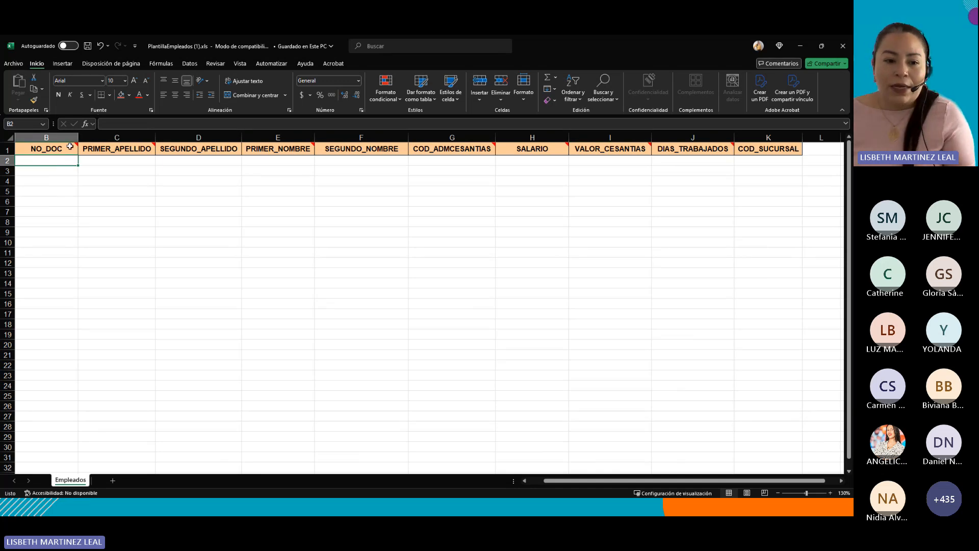
pyautogui.moveTo(70, 147)
pyautogui.moveTo(141, 148)
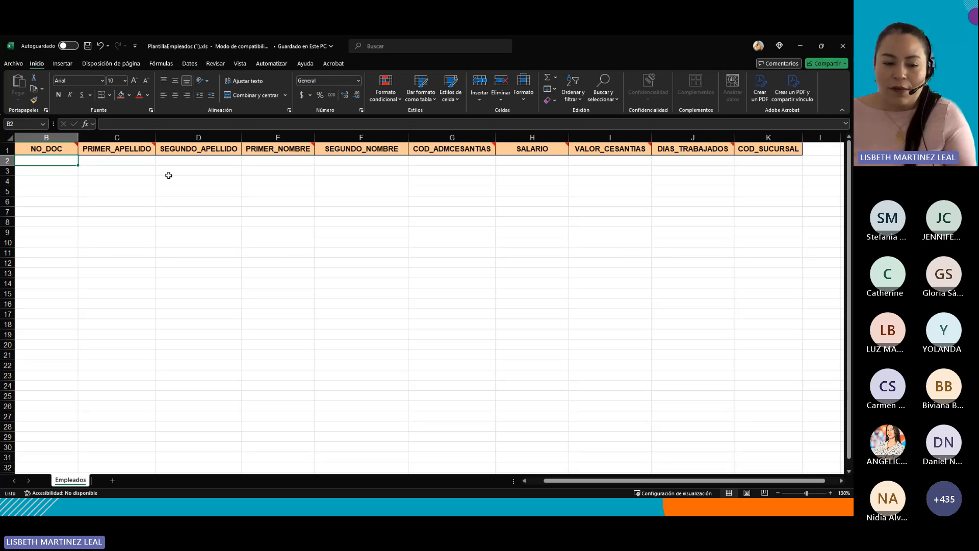
pyautogui.press('Down')
pyautogui.press('Down')
pyautogui.press('Down')
pyautogui.press('Down')
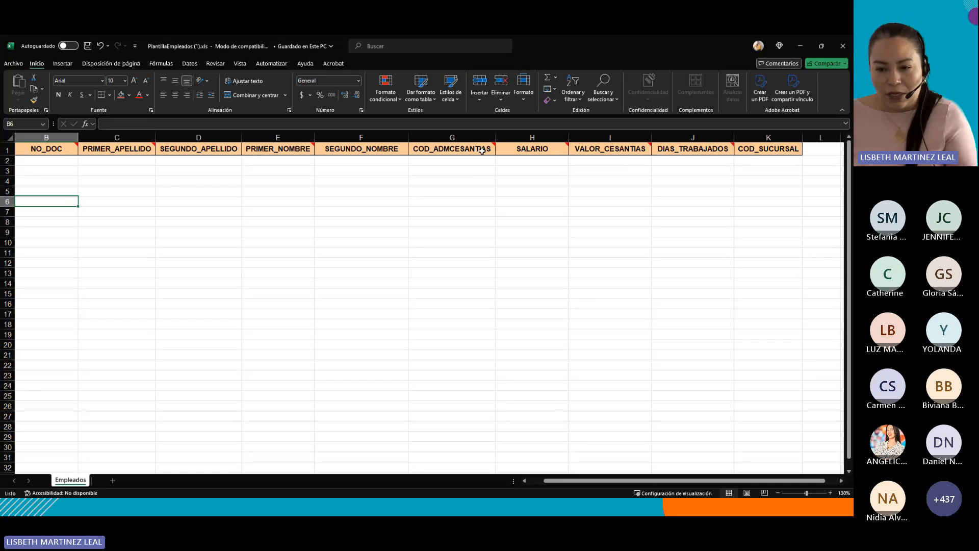
pyautogui.moveTo(481, 147)
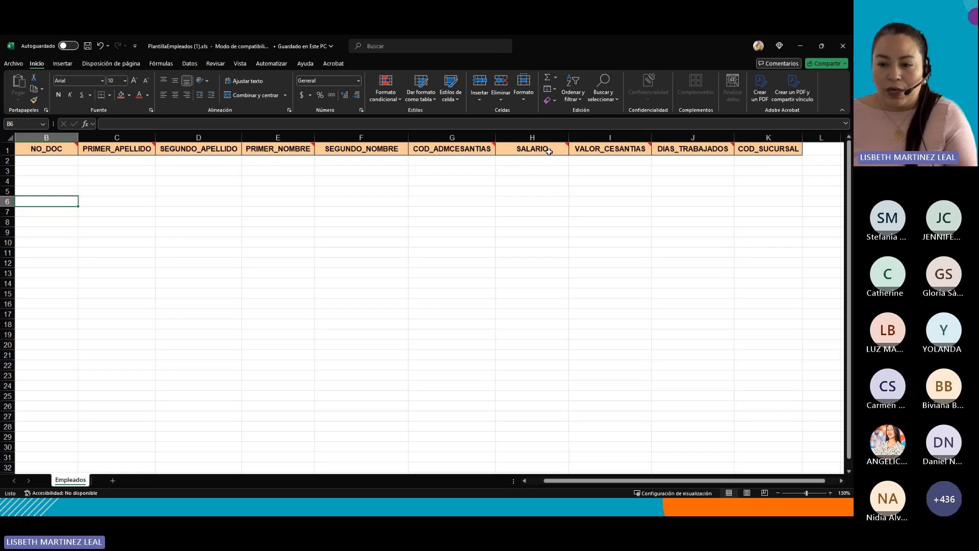
pyautogui.moveTo(591, 153)
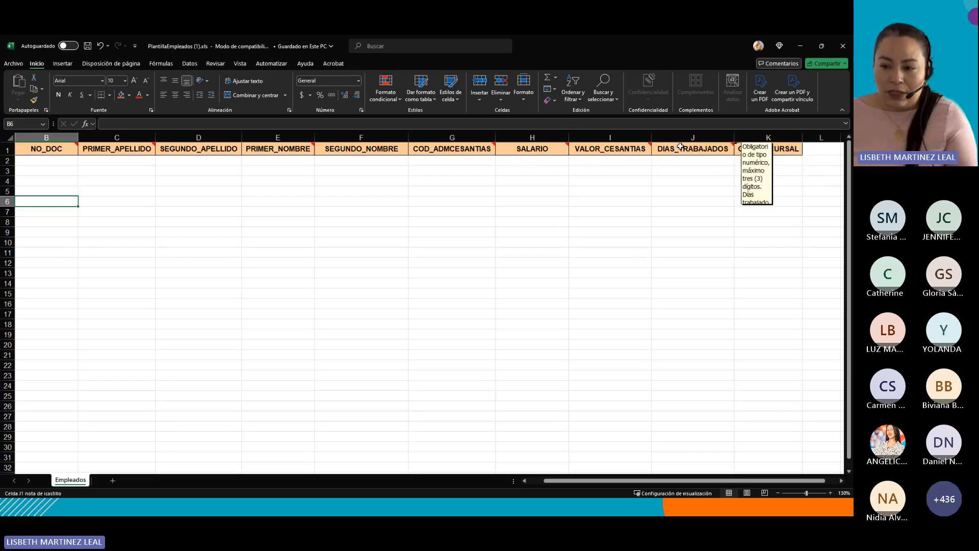
pyautogui.click(771, 151)
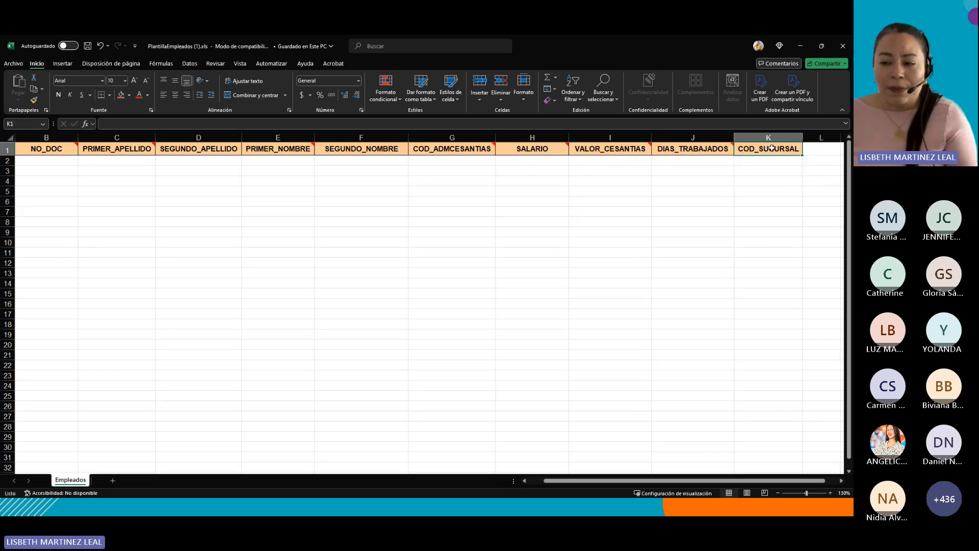
pyautogui.click(768, 135)
pyautogui.click(766, 263)
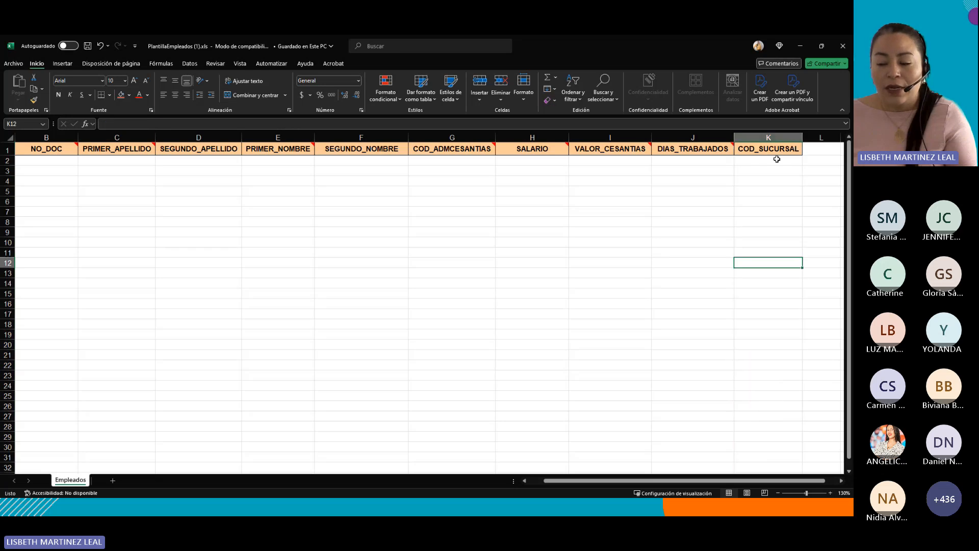
pyautogui.click(774, 161)
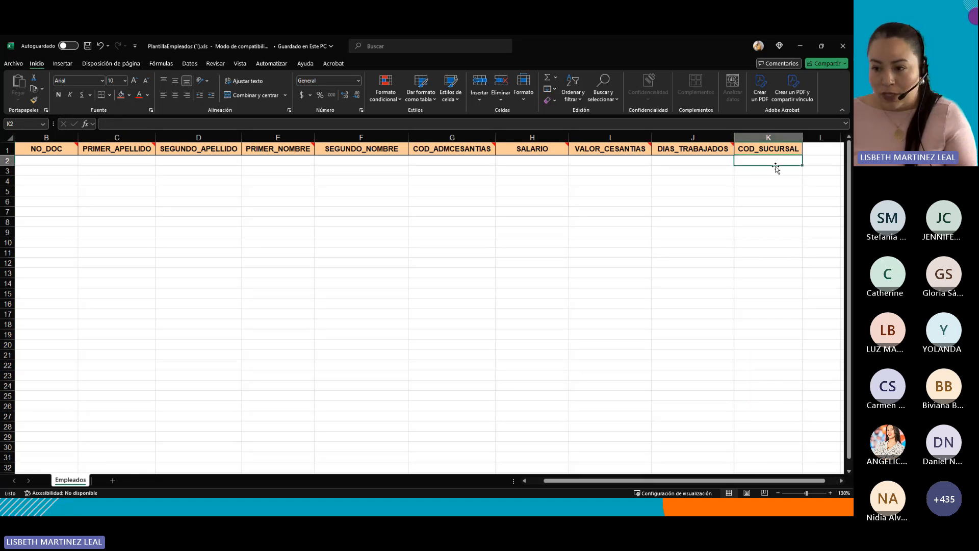
pyautogui.click(768, 137)
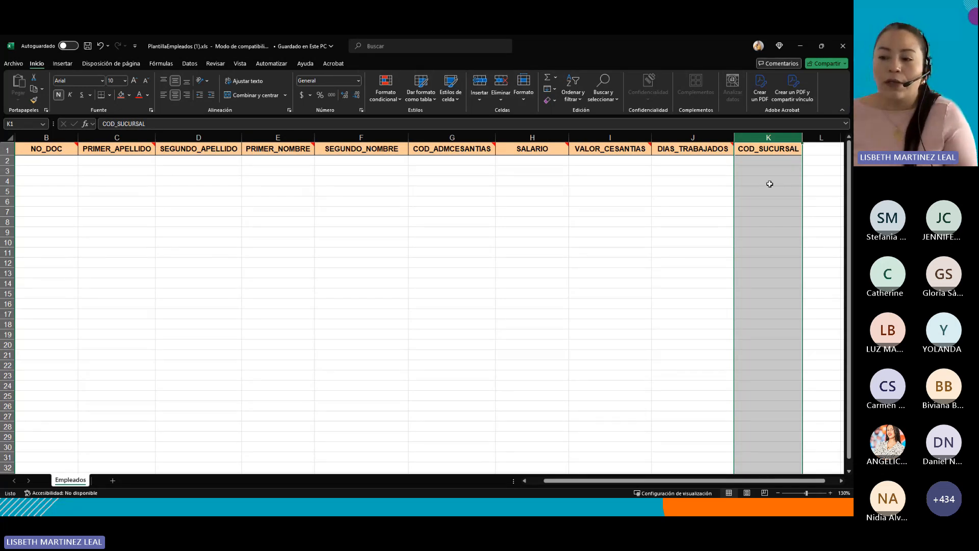
pyautogui.click(764, 171)
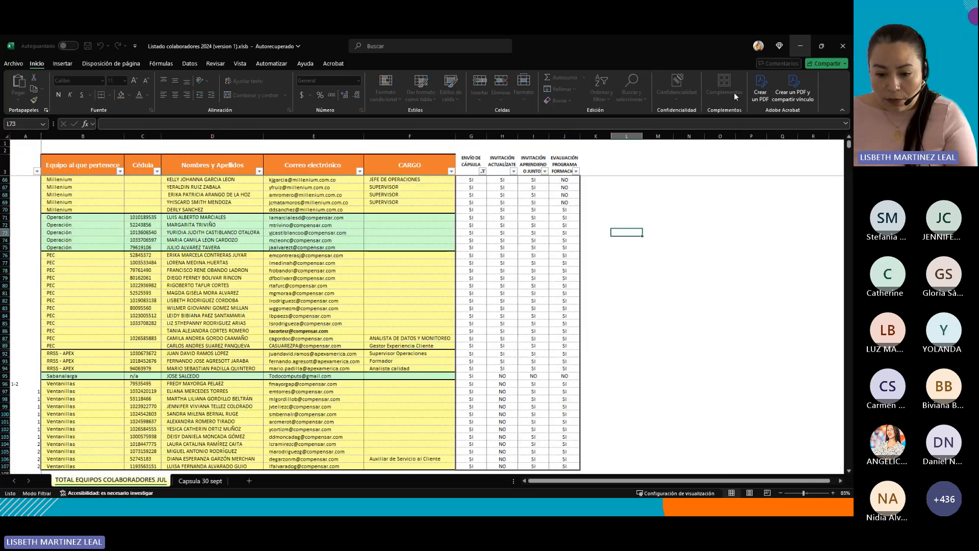
# Switch to the completed PlantillaEmpleados.csv file and review the sample employee row across every column.
pyautogui.click(801, 47)
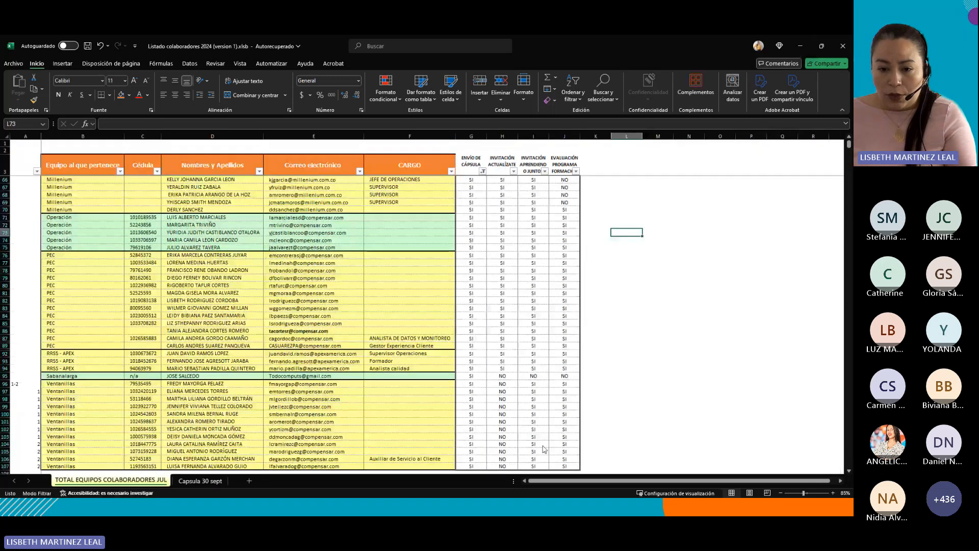
pyautogui.hotkey('alt', 'Tab')
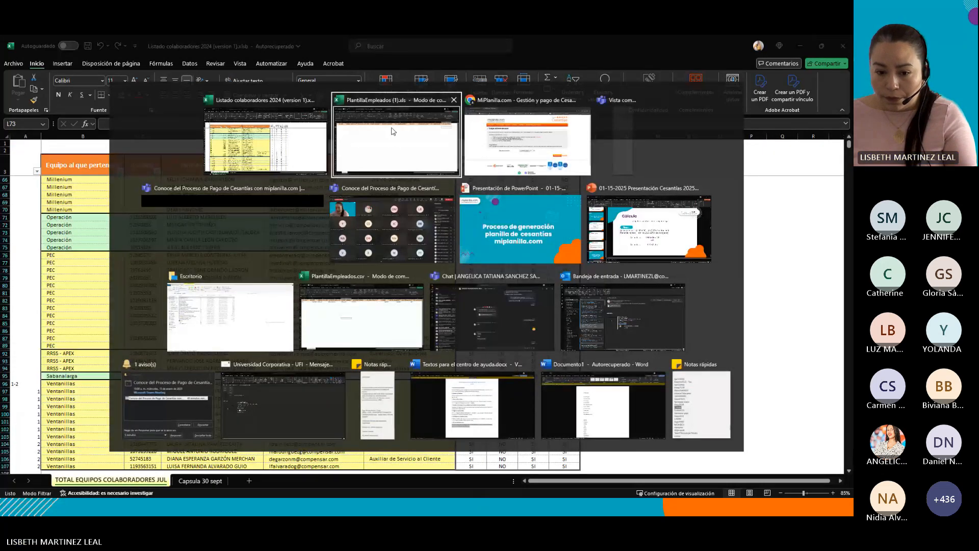
pyautogui.click(398, 316)
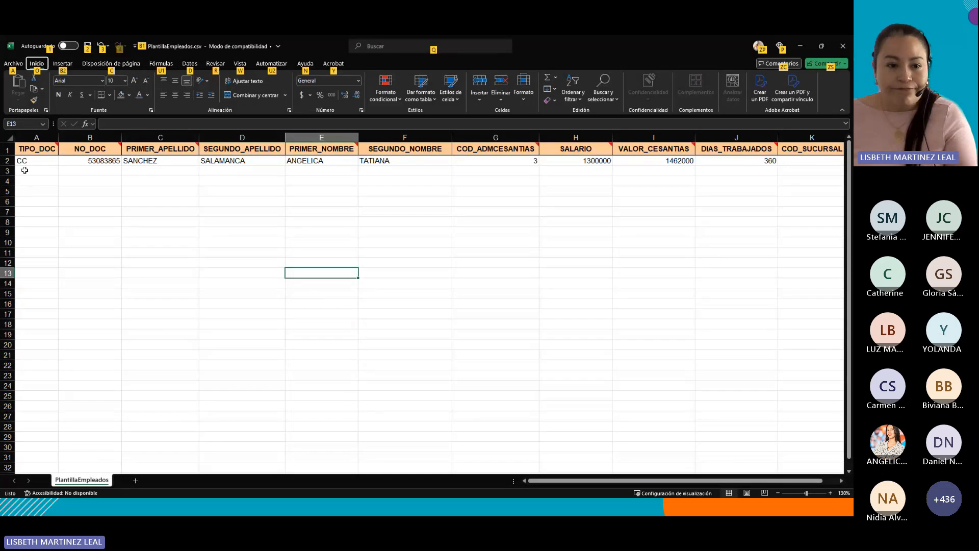
pyautogui.scroll(2, 79, 184)
pyautogui.click(71, 155)
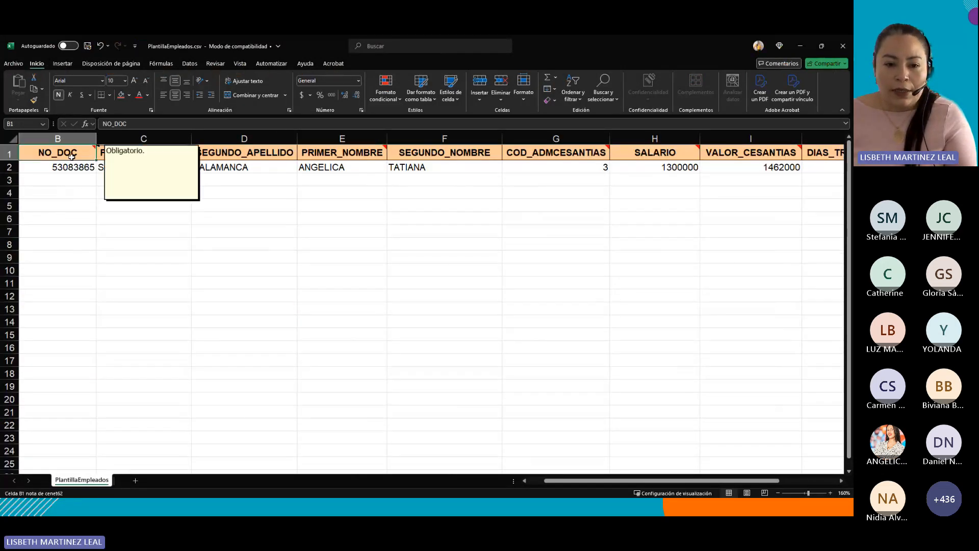
pyautogui.press('Down')
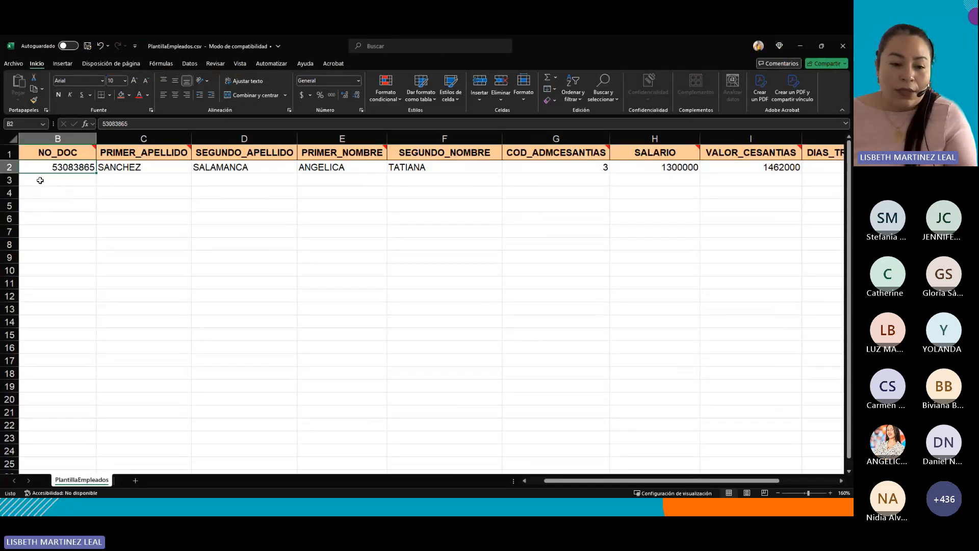
pyautogui.press('Right')
pyautogui.press('Right')
pyautogui.press('Right')
pyautogui.press('Right')
pyautogui.press('Right')
pyautogui.press('Right')
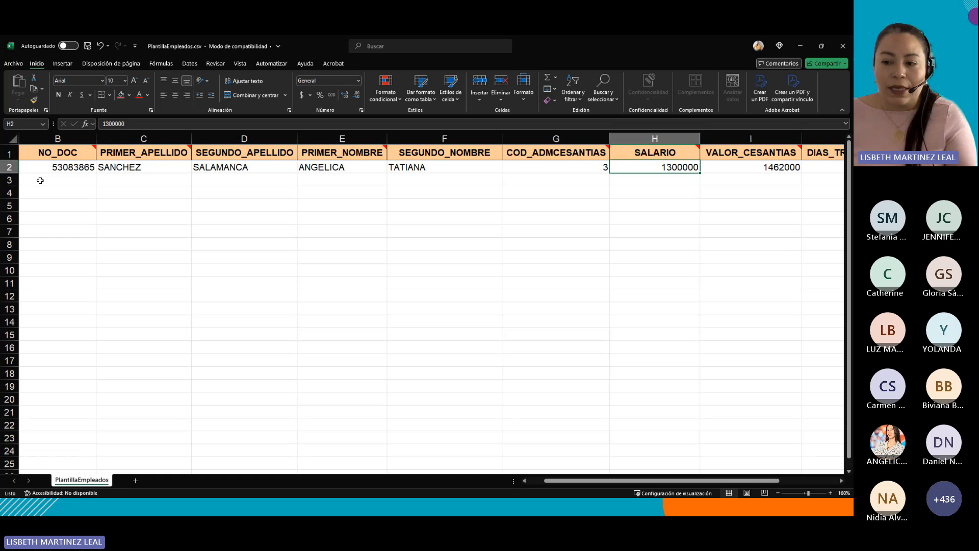
pyautogui.press('Right')
pyautogui.press('Right')
pyautogui.hscroll(2, 39, 180)
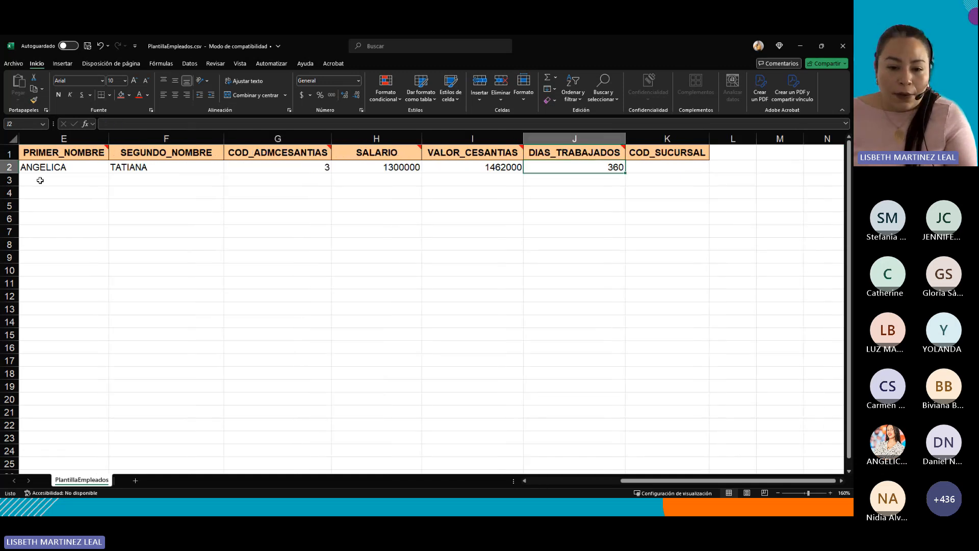
pyautogui.press('Home')
pyautogui.press('Right')
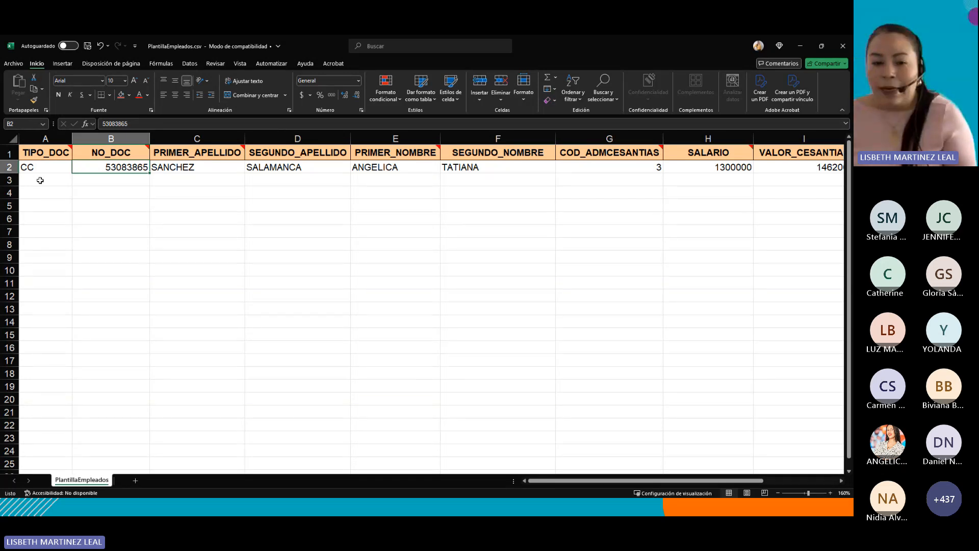
pyautogui.press('Right')
pyautogui.press('Right')
pyautogui.press('Right')
pyautogui.press('Right')
pyautogui.press('Right')
pyautogui.press('Right')
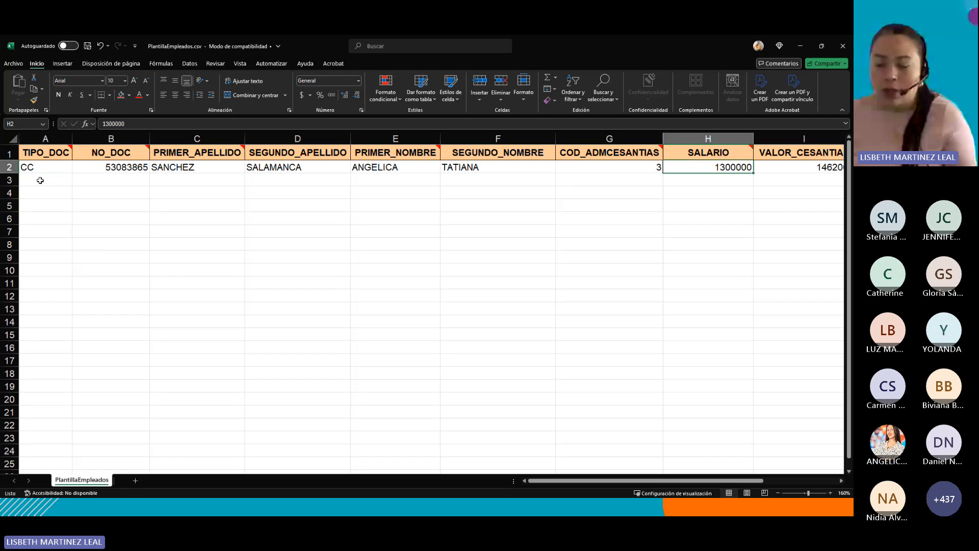
pyautogui.press('Right')
pyautogui.press('Right')
pyautogui.press('Right')
pyautogui.press('Right')
pyautogui.press('Left')
pyautogui.press('Left')
pyautogui.press('Left')
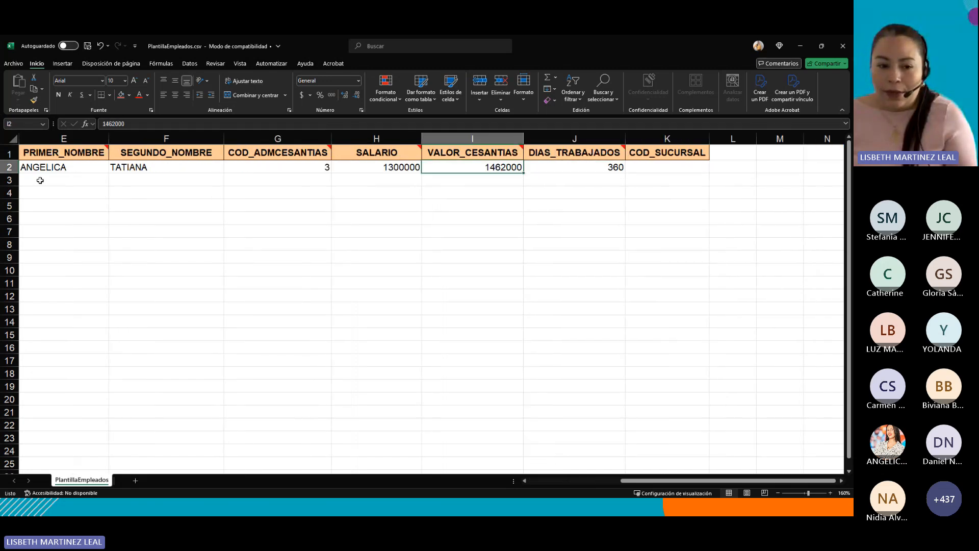
pyautogui.press('Left')
pyautogui.press('Left')
pyautogui.press('Left')
pyautogui.press('Left')
pyautogui.press('Left')
pyautogui.press('Left')
pyautogui.press('Left')
pyautogui.press('Left')
pyautogui.press('Right')
pyautogui.press('Right')
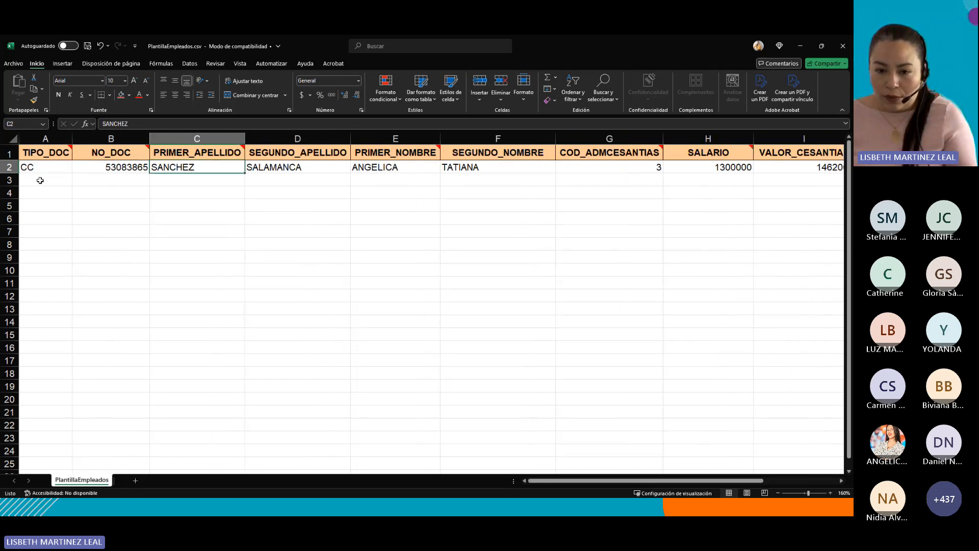
pyautogui.press('Right')
pyautogui.press('Right')
pyautogui.press('Right')
pyautogui.press('Right')
pyautogui.press('Right')
pyautogui.press('Right')
pyautogui.press('Left')
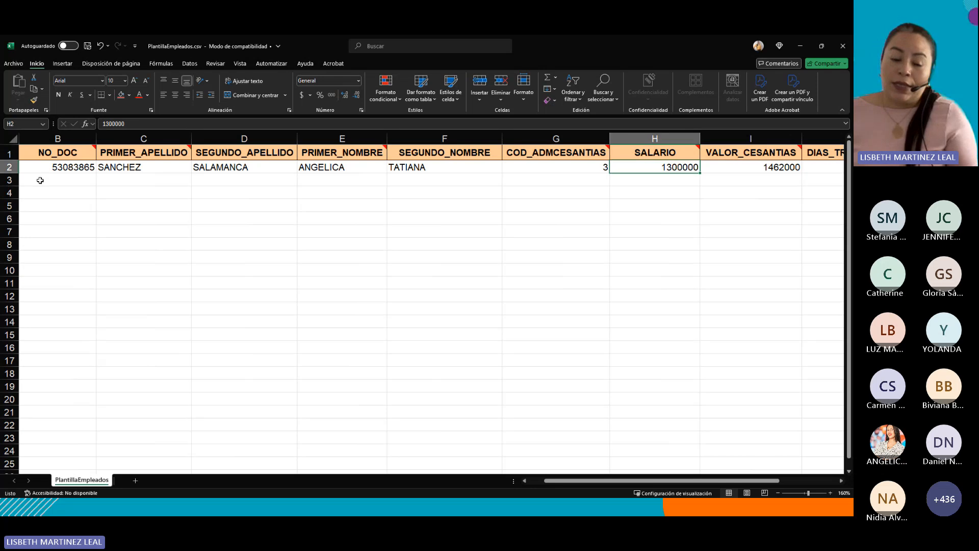
pyautogui.press('Left')
pyautogui.press('Left')
pyautogui.press('Left')
pyautogui.press('Left')
pyautogui.press('Left')
pyautogui.press('Left')
pyautogui.press('Left')
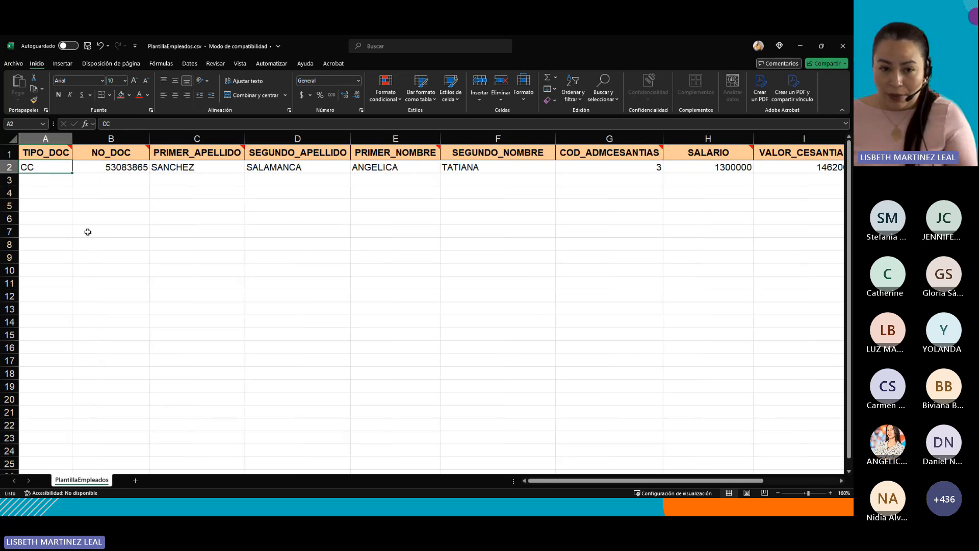
# Save the employee file as PlantillaEmpleadosCesantias2025.csv in CSV (delimitado por comas) format.
pyautogui.click(15, 64)
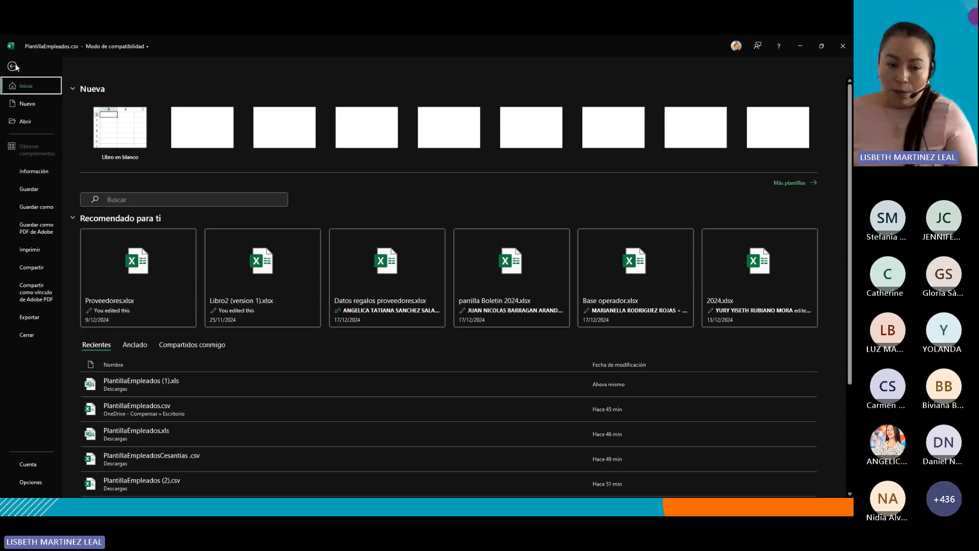
pyautogui.click(36, 206)
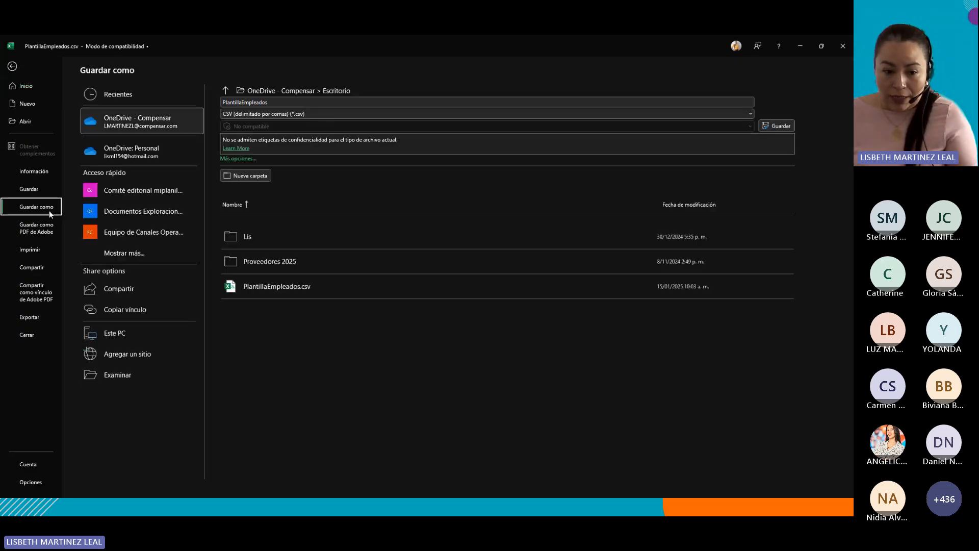
pyautogui.click(124, 375)
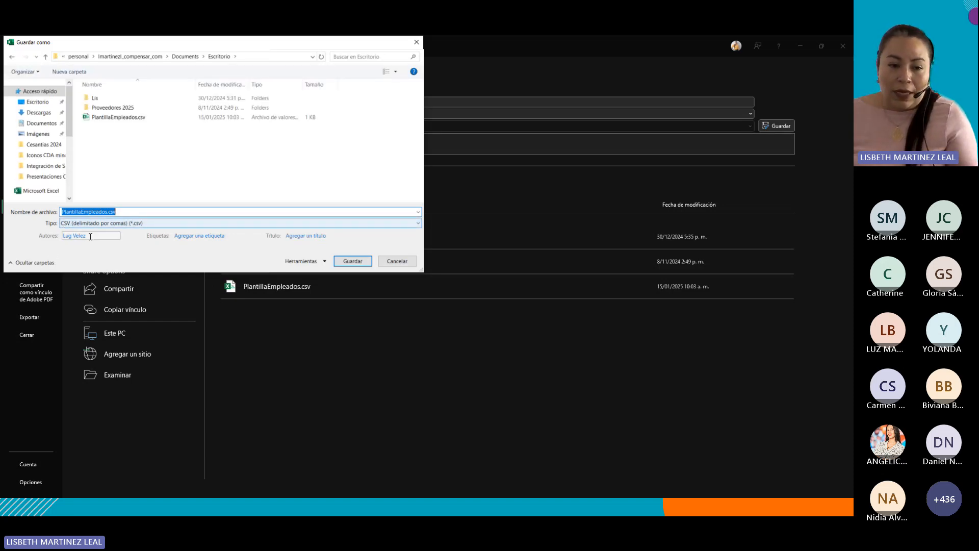
pyautogui.click(82, 210)
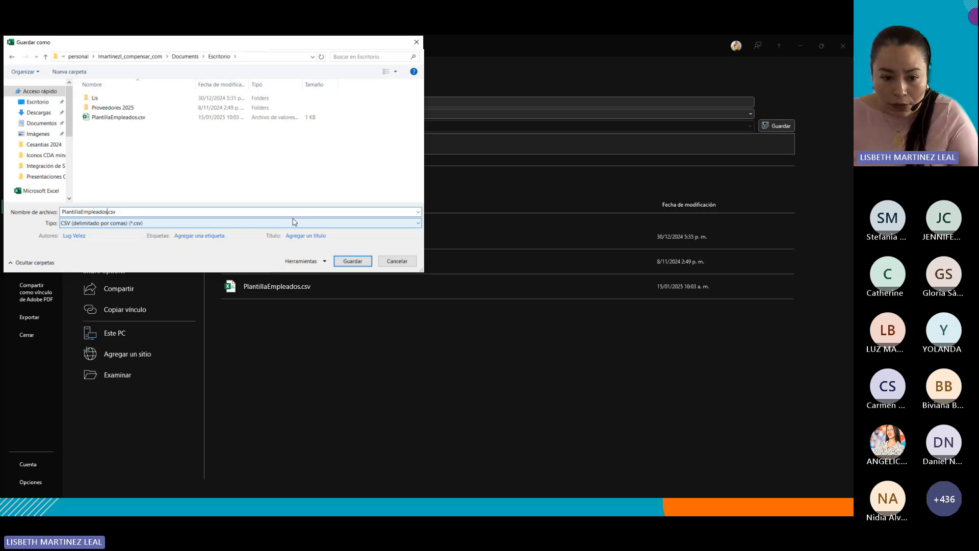
pyautogui.write('Cesant')
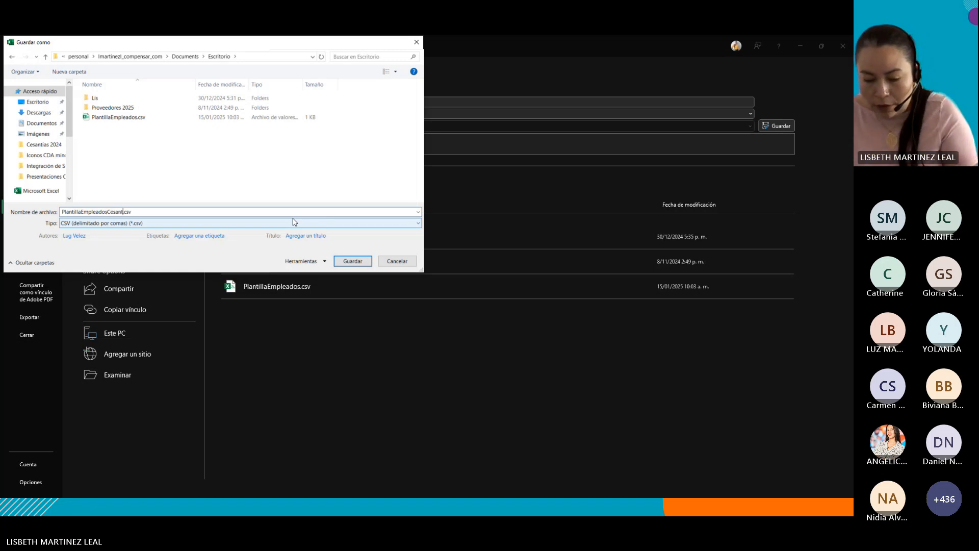
pyautogui.write('ías')
pyautogui.press('BackSpace')
pyautogui.press('BackSpace')
pyautogui.press('BackSpace')
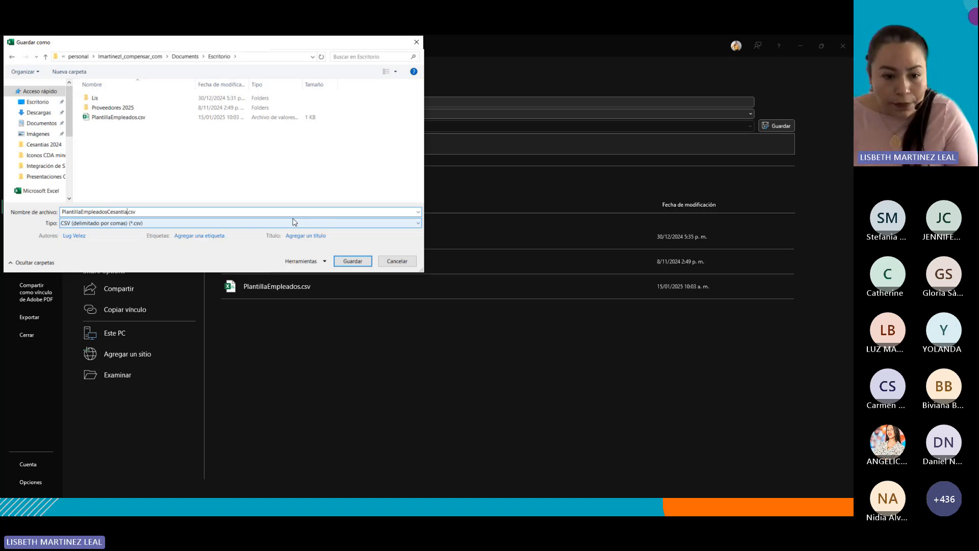
pyautogui.write('ias')
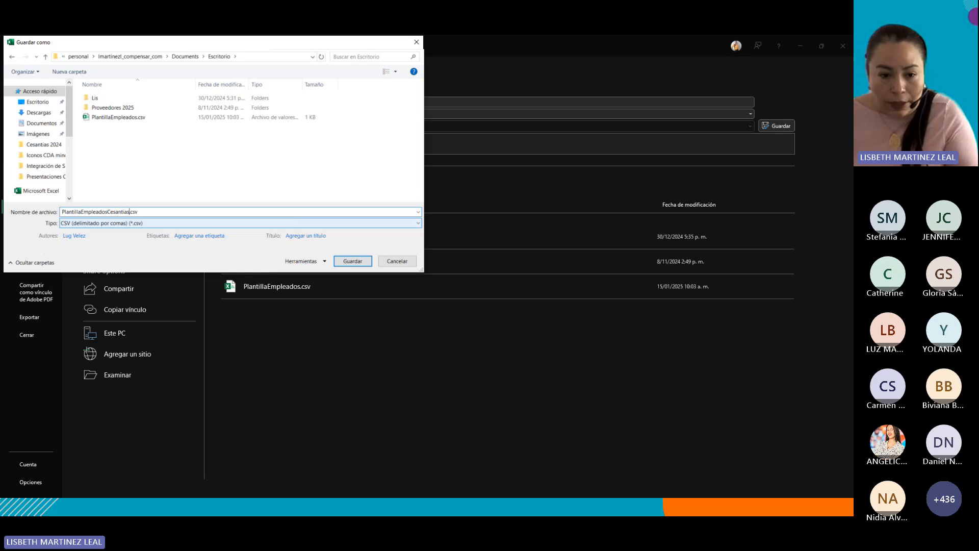
pyautogui.write('202')
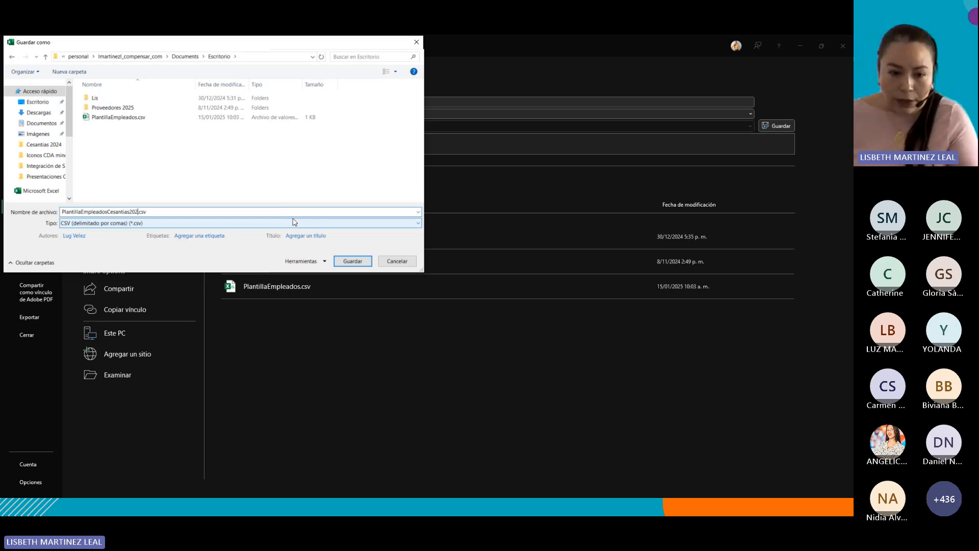
pyautogui.write('5')
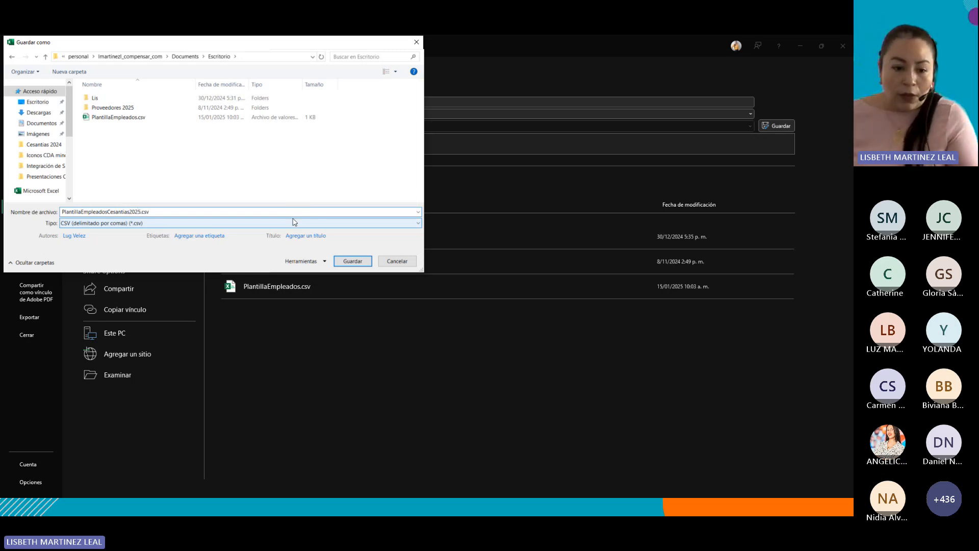
pyautogui.click(72, 228)
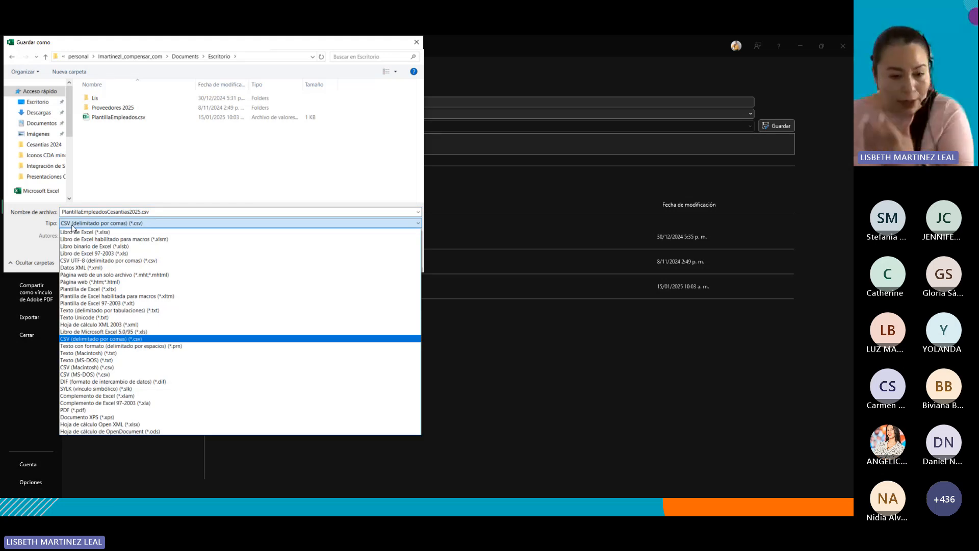
pyautogui.click(102, 338)
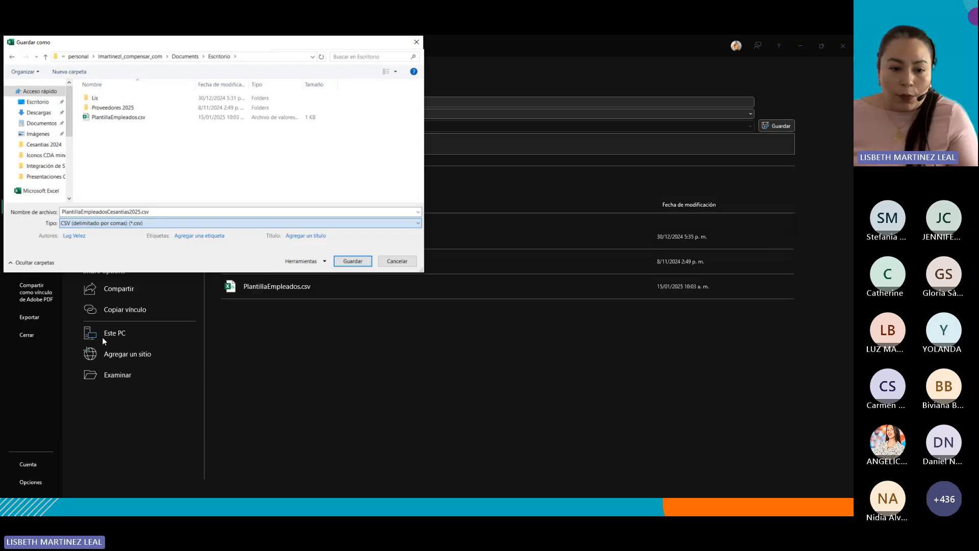
pyautogui.click(352, 261)
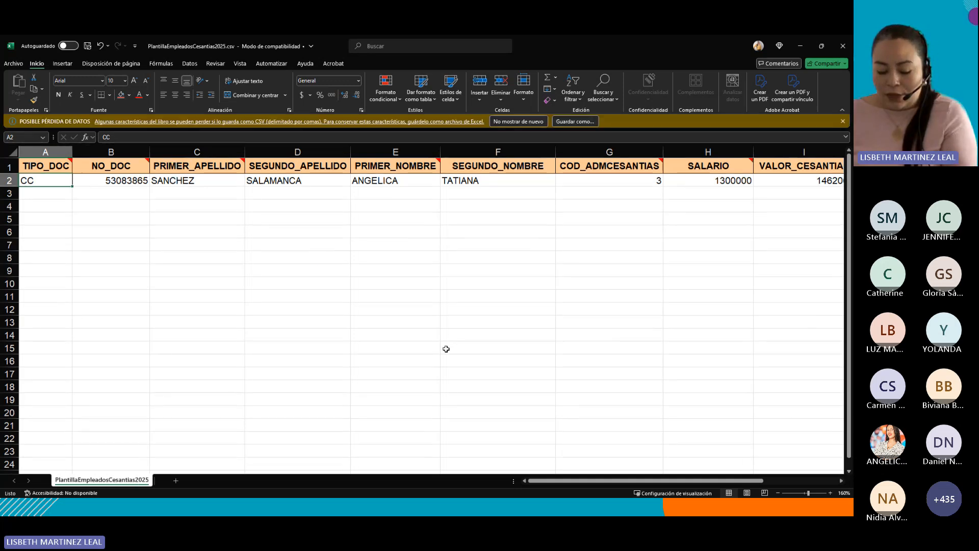
# Upload PlantillaEmpleadosCesantias2025.csv on the Cargar archivos de excel page, then go to the employee list.
pyautogui.hotkey('alt', 'Tab')
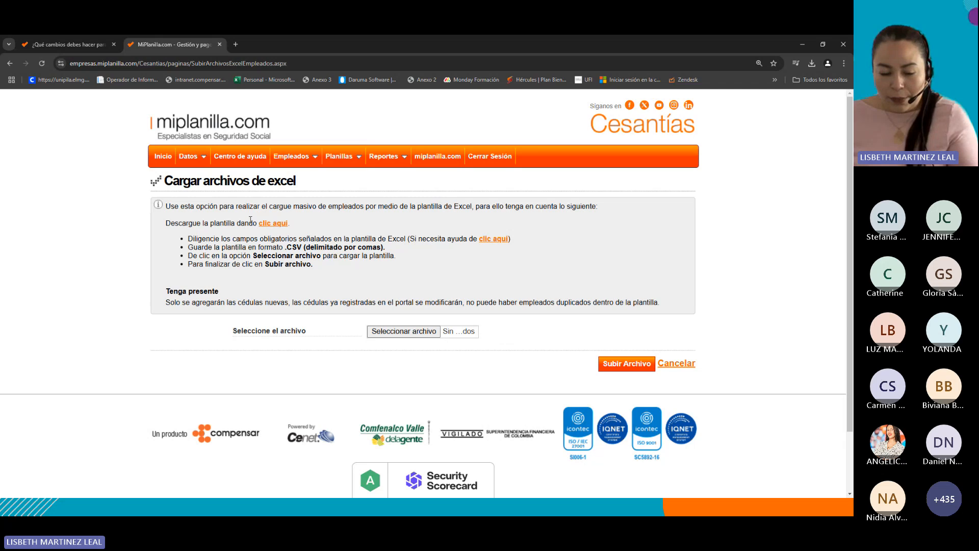
pyautogui.moveTo(163, 226); pyautogui.dragTo(339, 266)
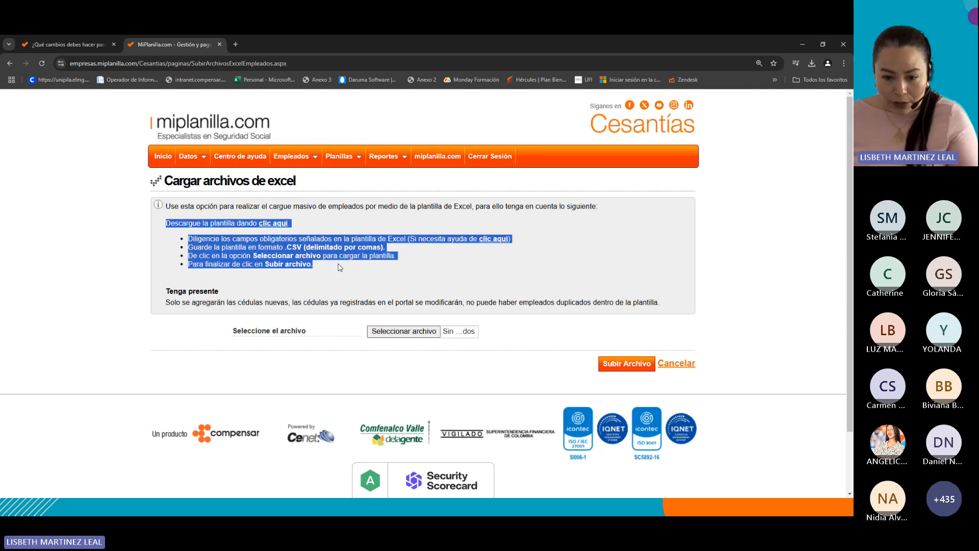
pyautogui.click(405, 284)
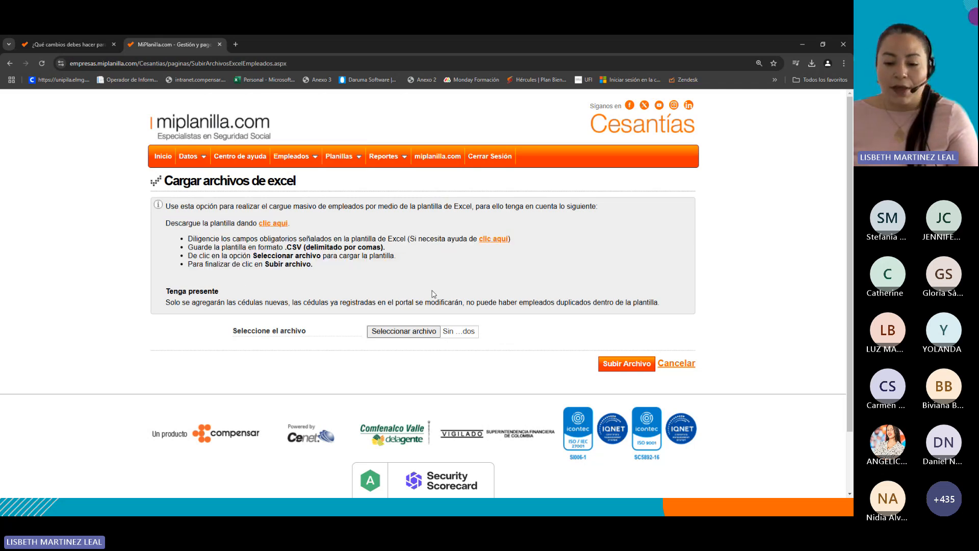
pyautogui.click(406, 333)
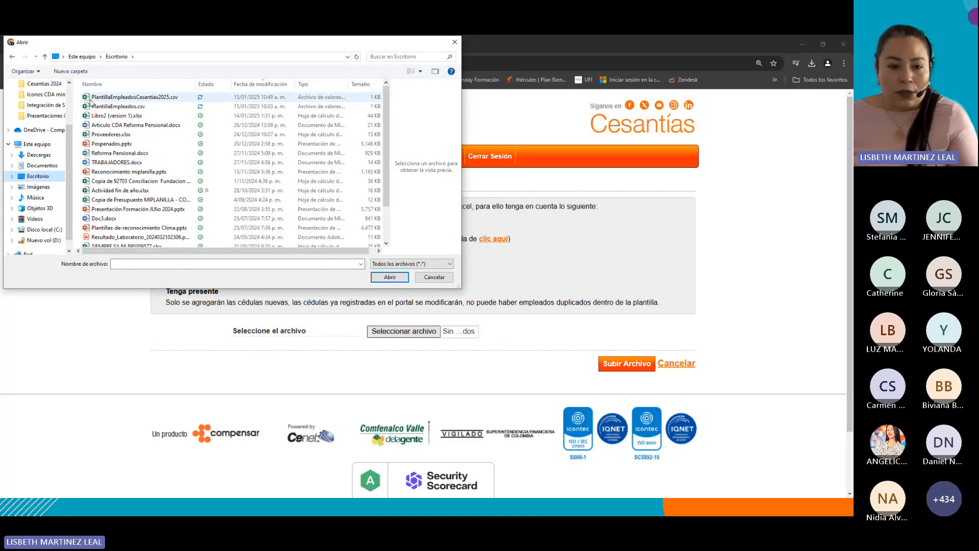
pyautogui.click(148, 100)
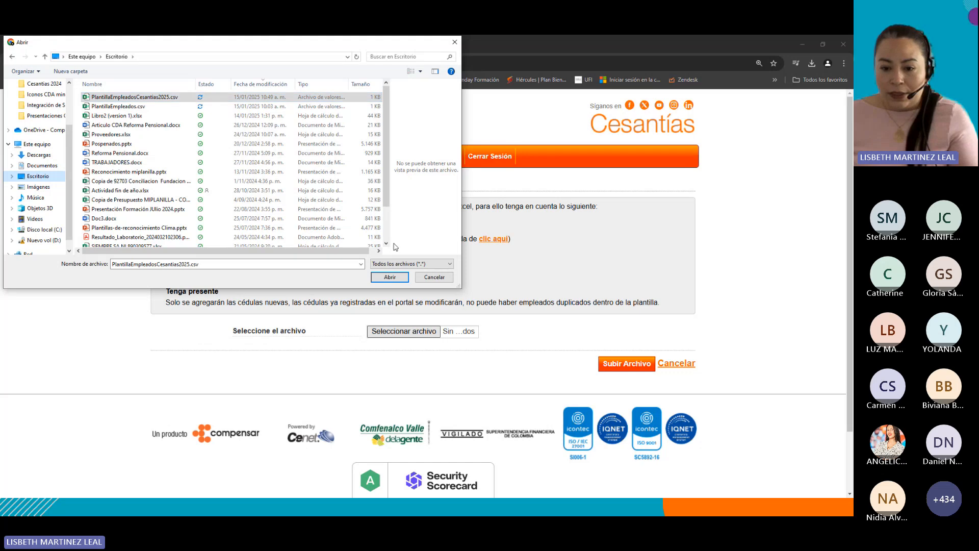
pyautogui.click(398, 279)
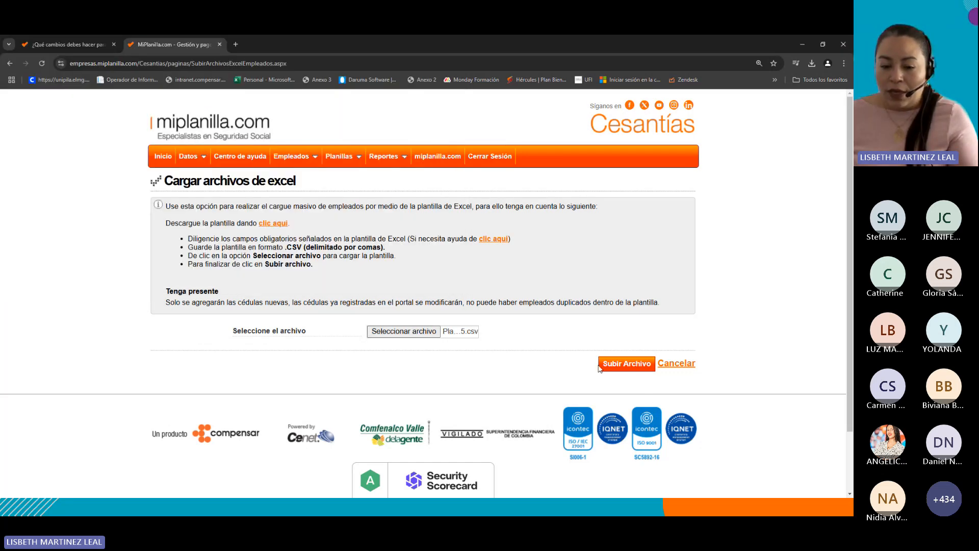
pyautogui.click(635, 364)
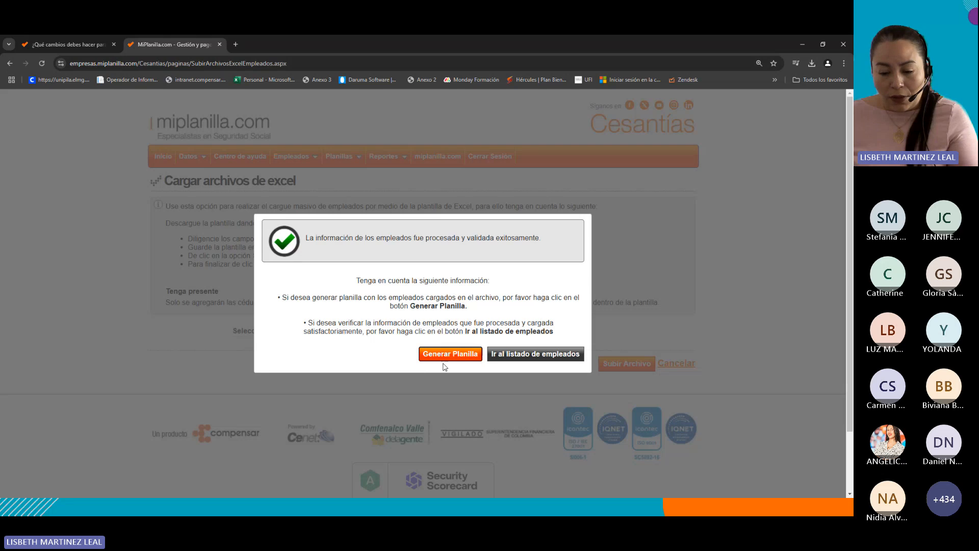
pyautogui.click(565, 356)
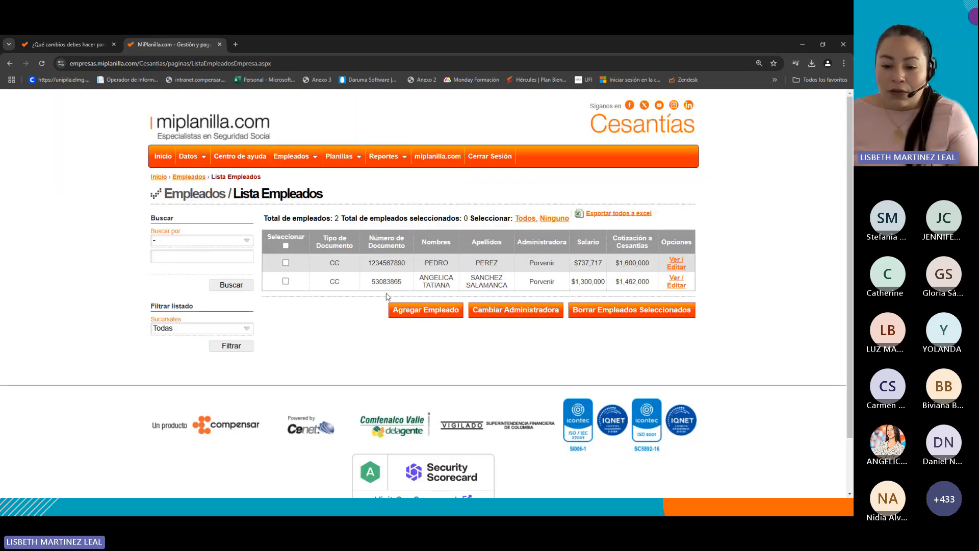
# Compare the employees in the list against the name columns of the uploaded CSV file.
pyautogui.click(285, 262)
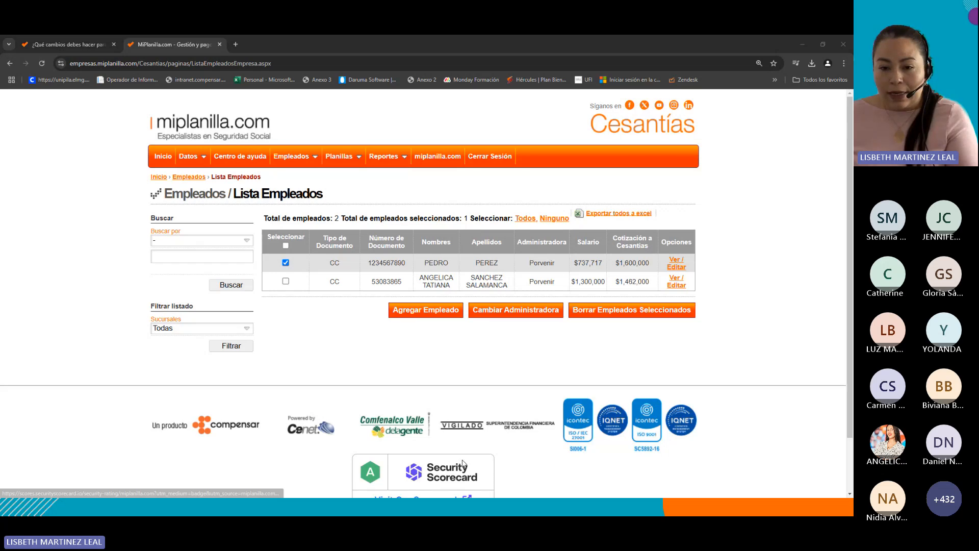
pyautogui.hotkey('alt', 'Tab')
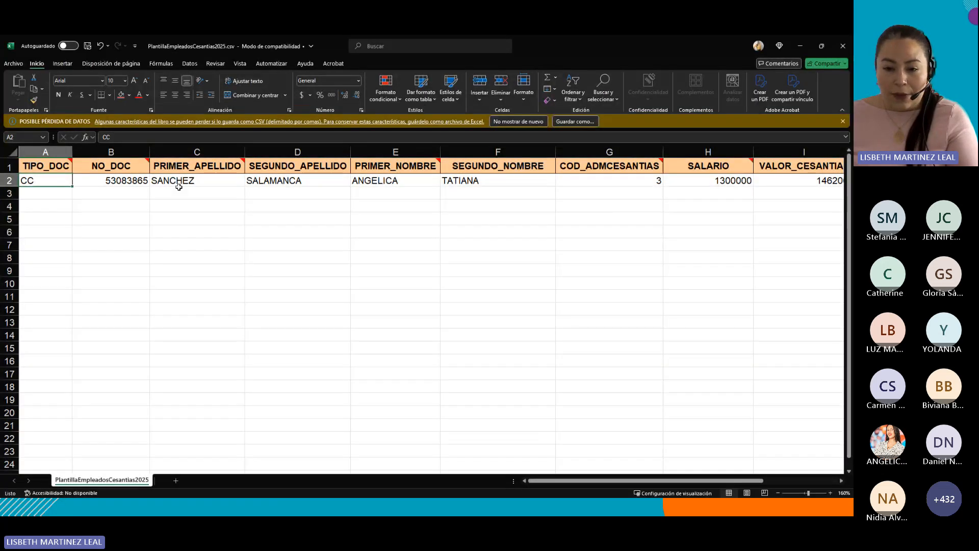
pyautogui.moveTo(359, 181); pyautogui.dragTo(492, 181)
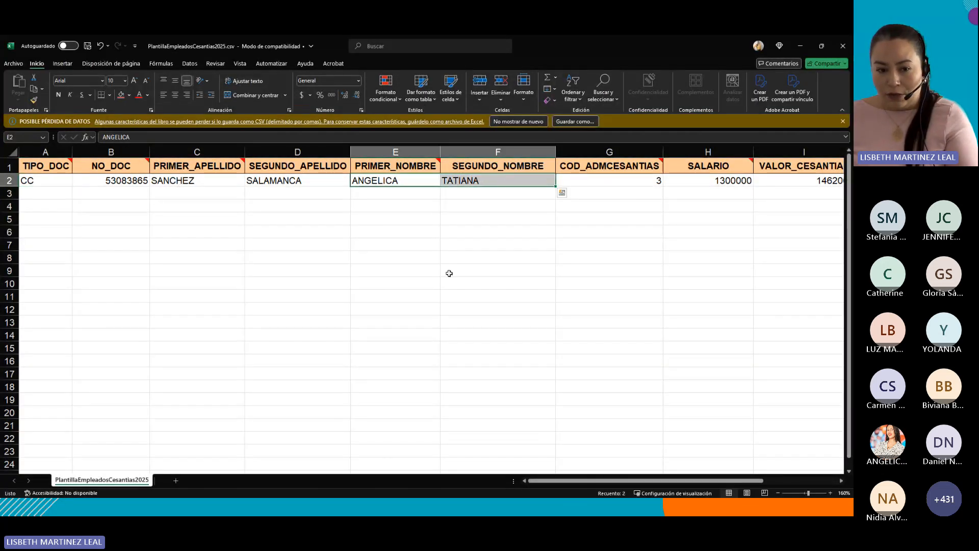
pyautogui.hotkey('alt', 'Tab')
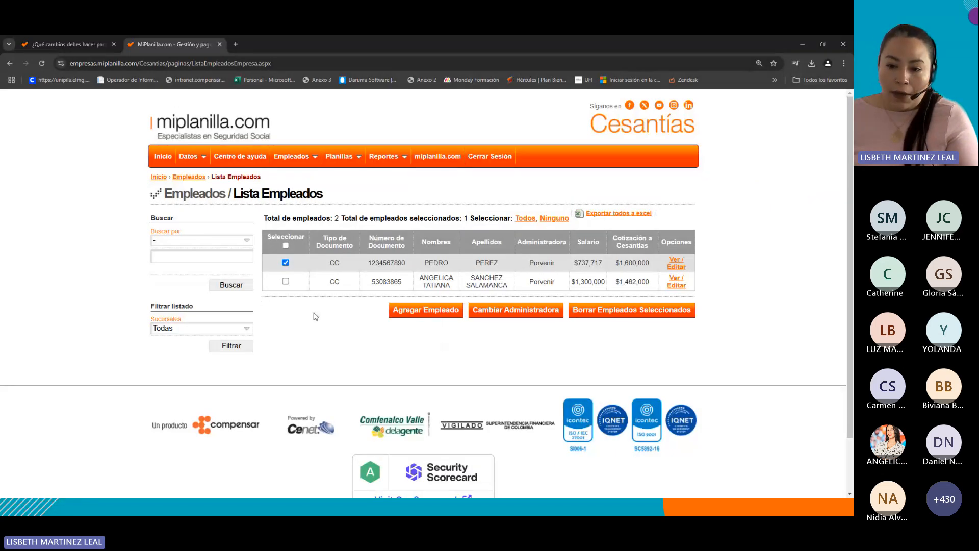
pyautogui.scroll(-2, 357, 276)
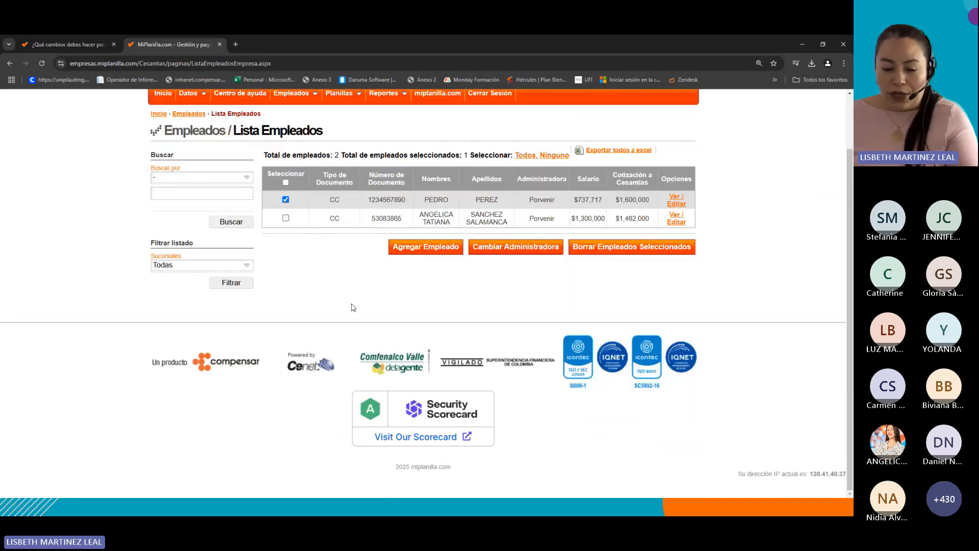
pyautogui.scroll(2, 352, 306)
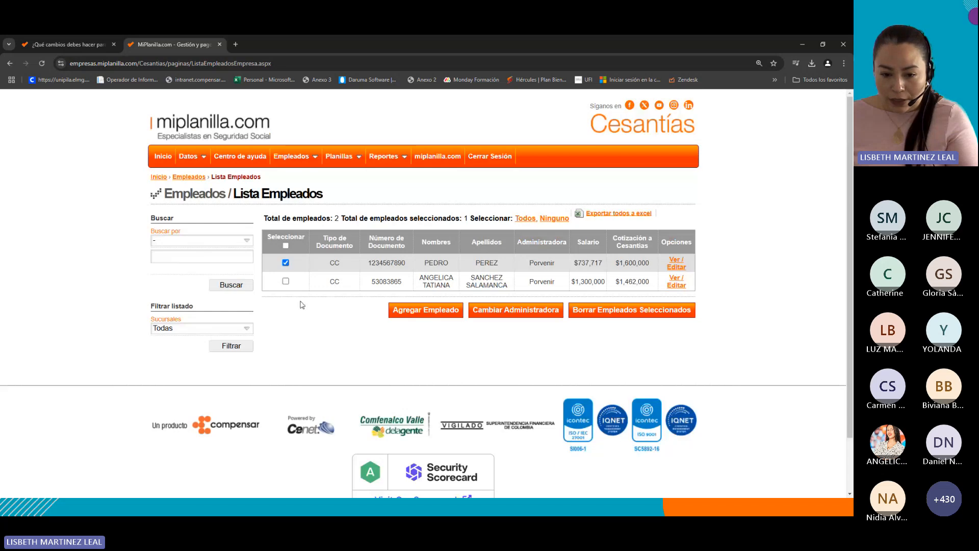
pyautogui.click(285, 263)
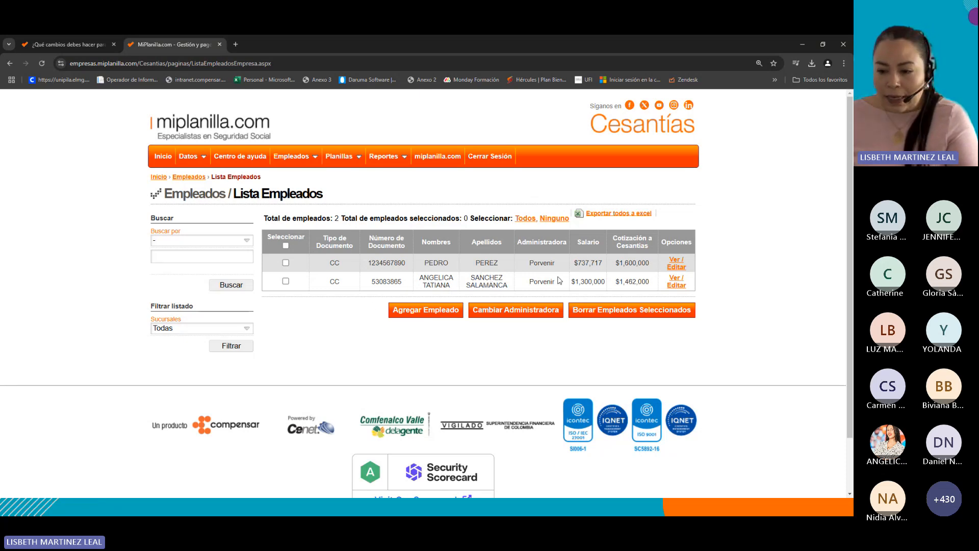
# Edit the second employee and change the Fondo de Cesantías to Fondo Nacional de Ahorro, then accept the confirmation.
pyautogui.click(671, 287)
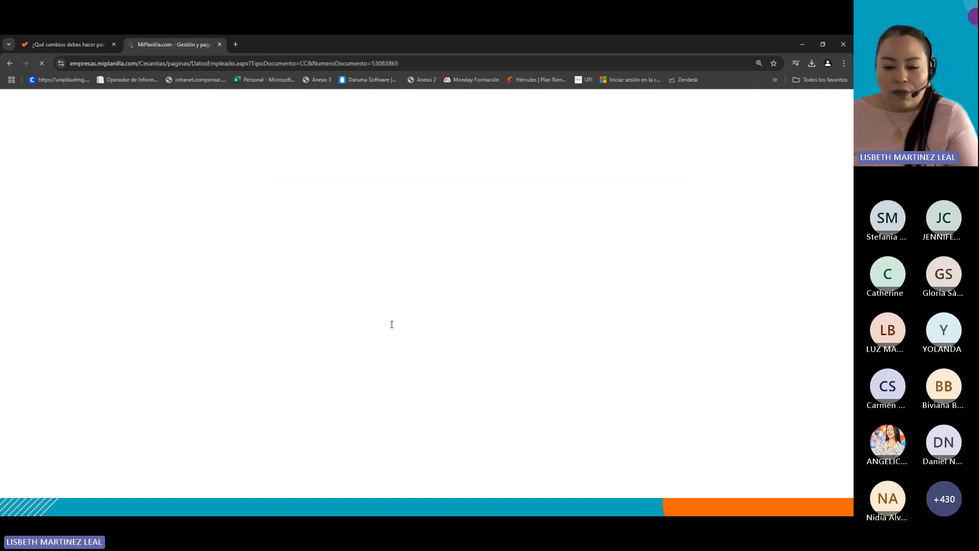
pyautogui.click(390, 417)
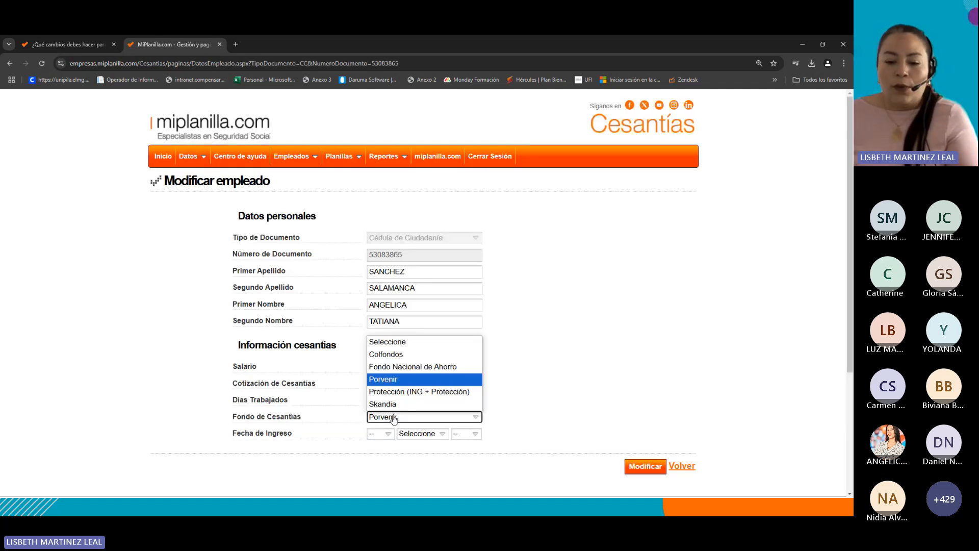
pyautogui.click(400, 367)
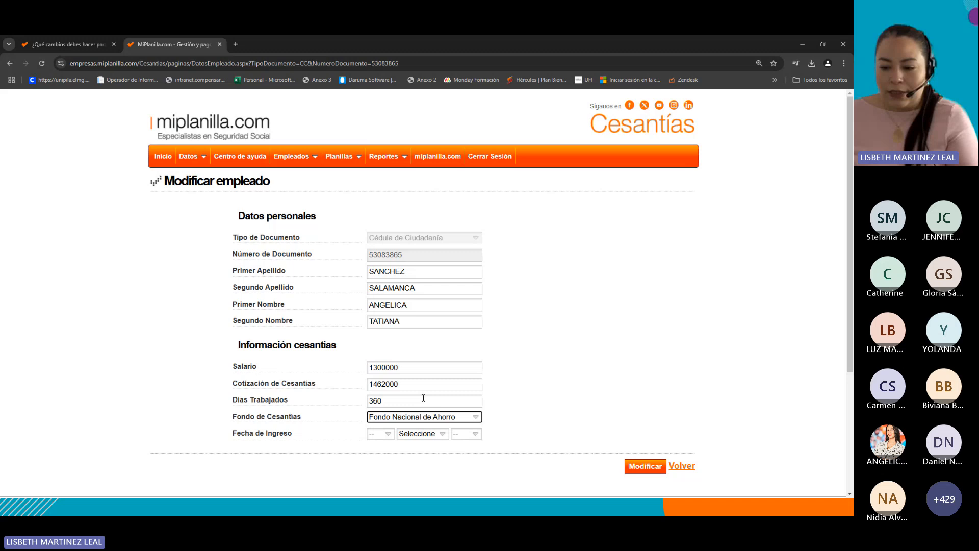
pyautogui.click(649, 469)
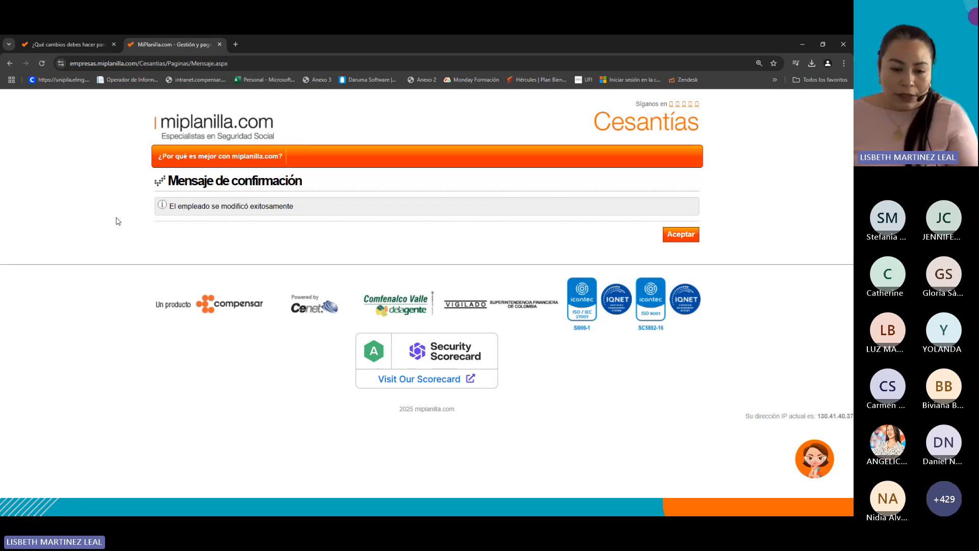
pyautogui.moveTo(116, 222); pyautogui.dragTo(122, 210)
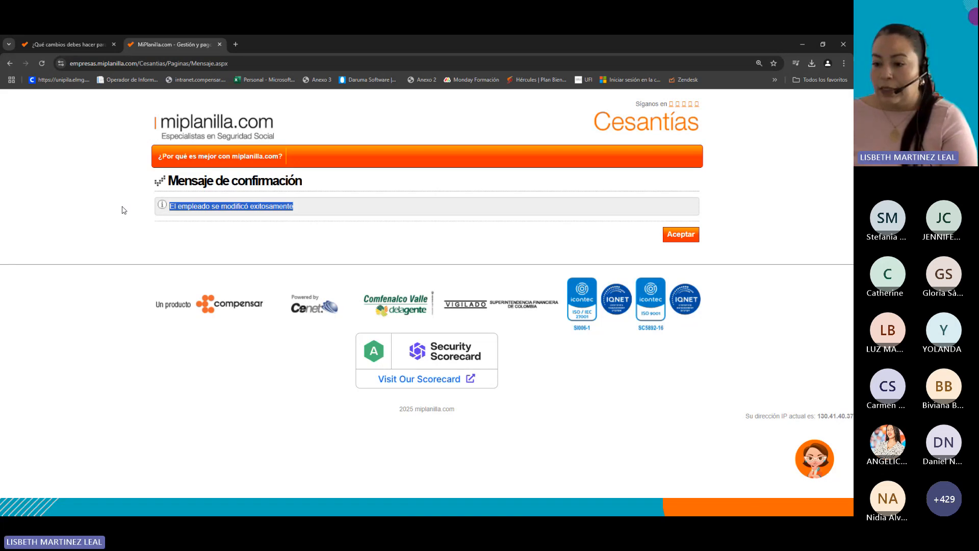
pyautogui.click(691, 239)
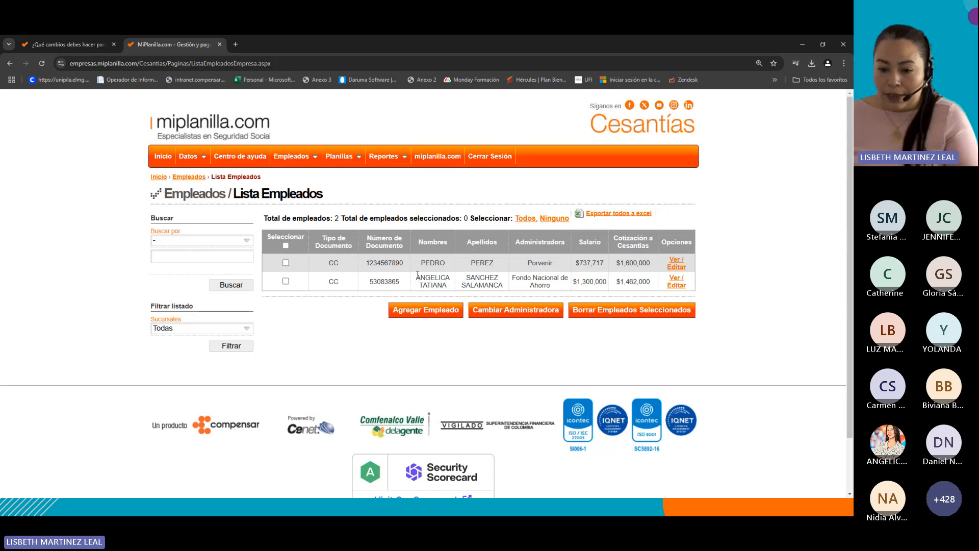
# Review the edited employee's names and administrator in the employee list.
pyautogui.moveTo(418, 277); pyautogui.dragTo(451, 288)
pyautogui.moveTo(511, 275); pyautogui.dragTo(550, 286)
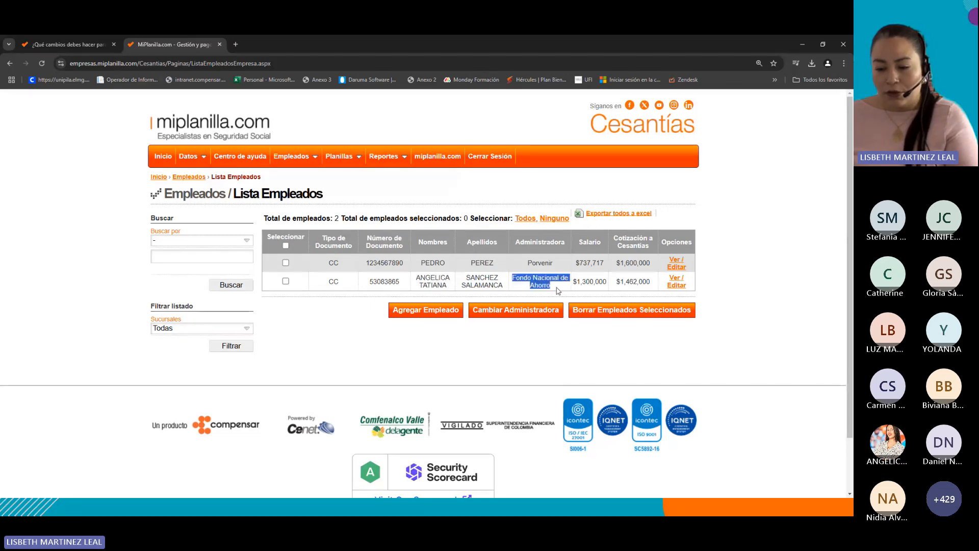
pyautogui.click(750, 311)
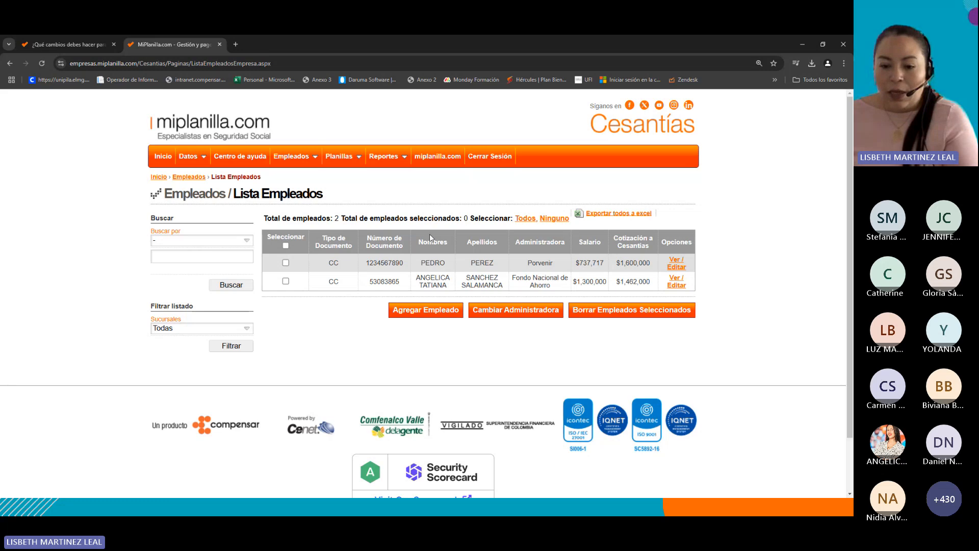
# Start adding a new employee, choosing Cédula de Ciudadanía as document type and entering the employee's document number.
pyautogui.click(422, 312)
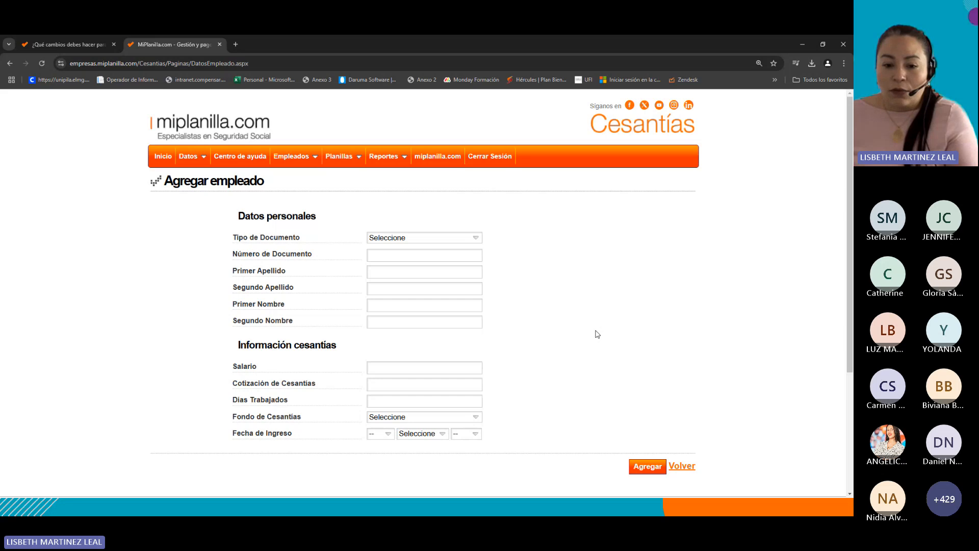
pyautogui.click(415, 240)
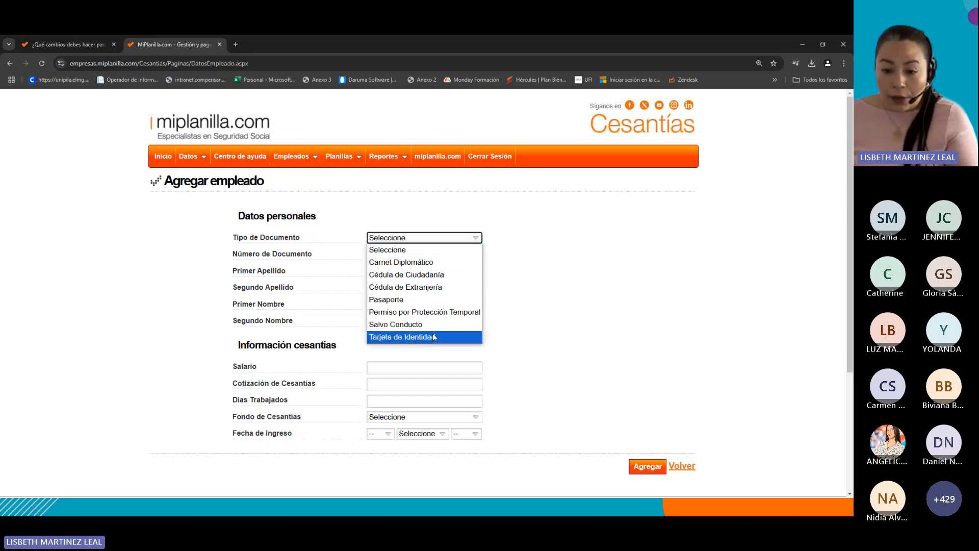
pyautogui.click(434, 275)
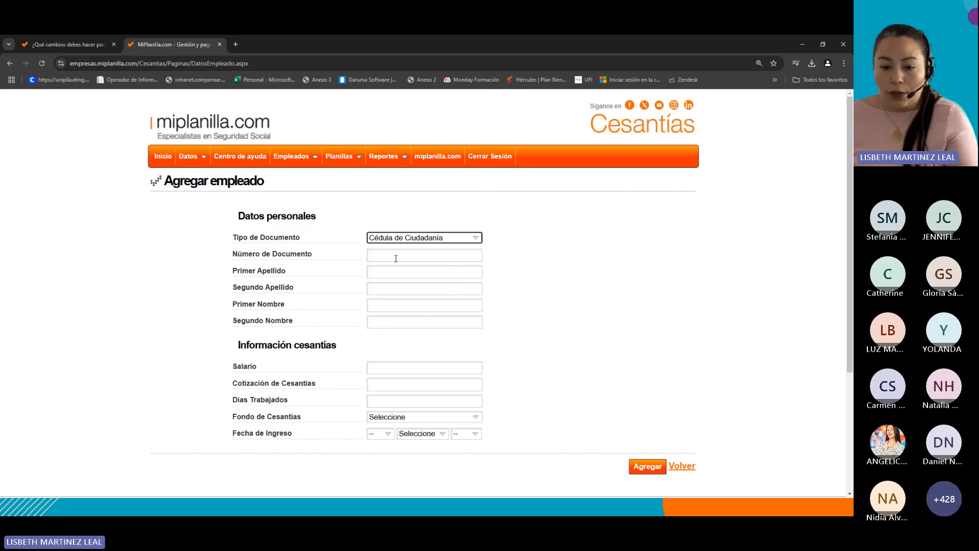
pyautogui.click(395, 257)
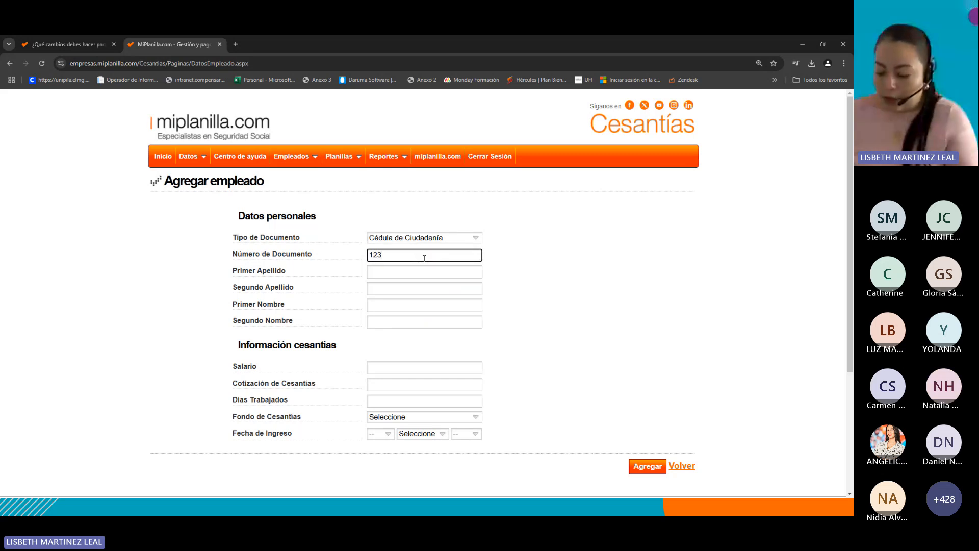
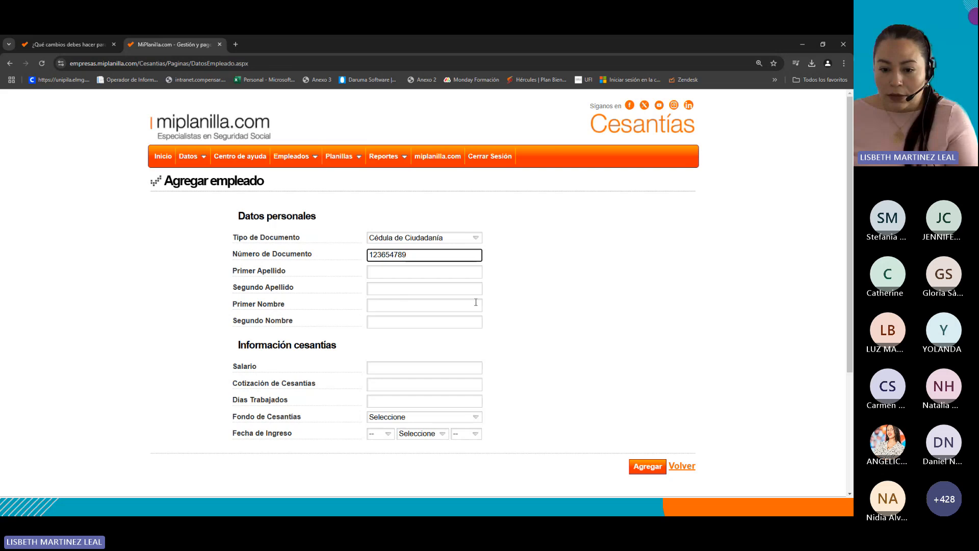
# Enter the new employee's first surname, second surname and first name.
pyautogui.click(406, 271)
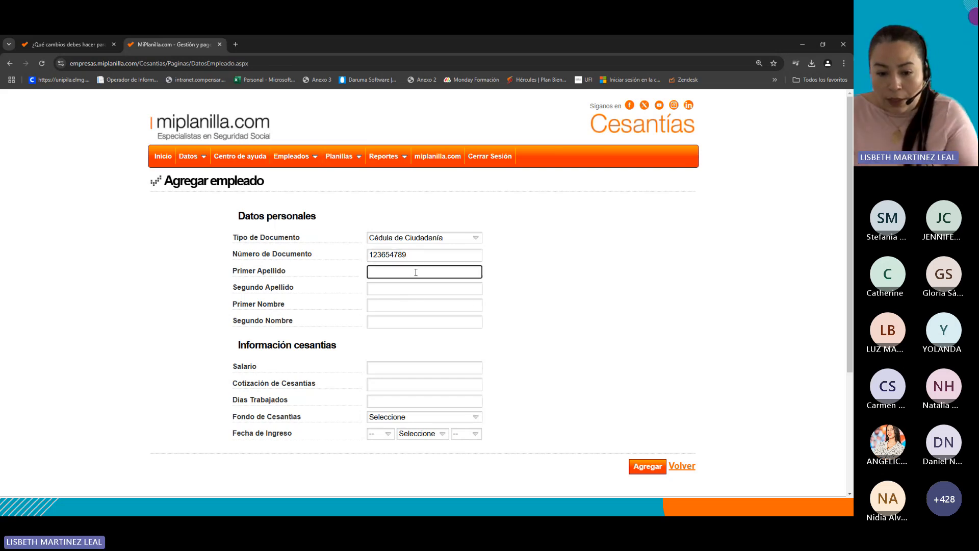
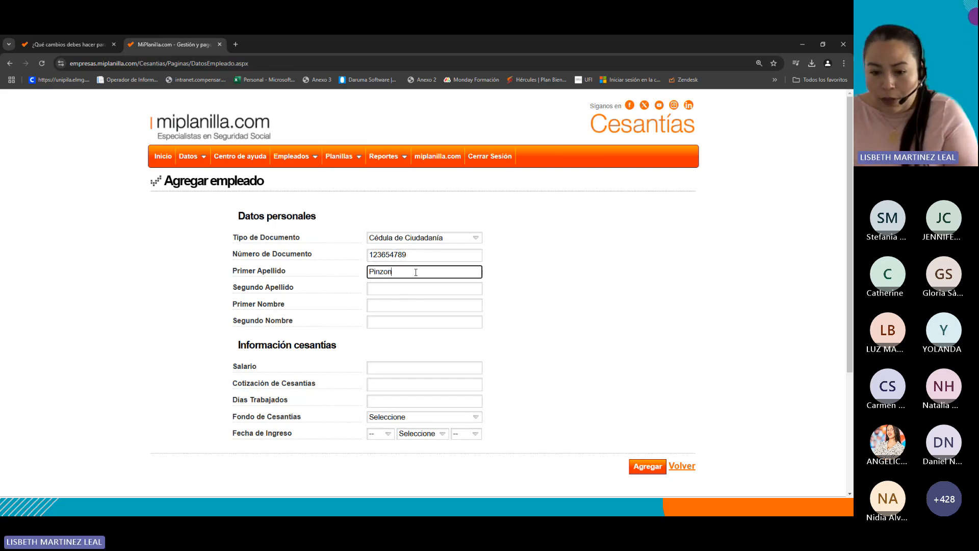
pyautogui.press('Tab')
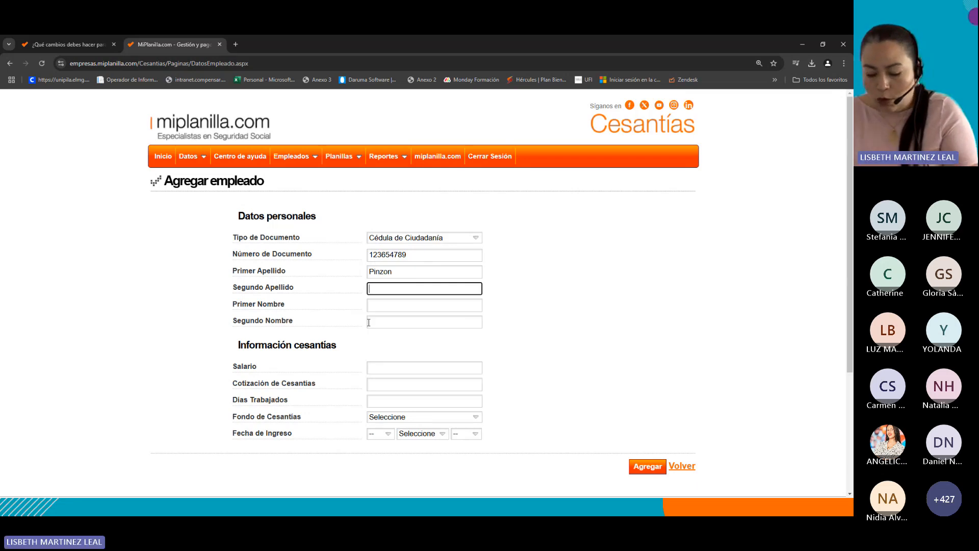
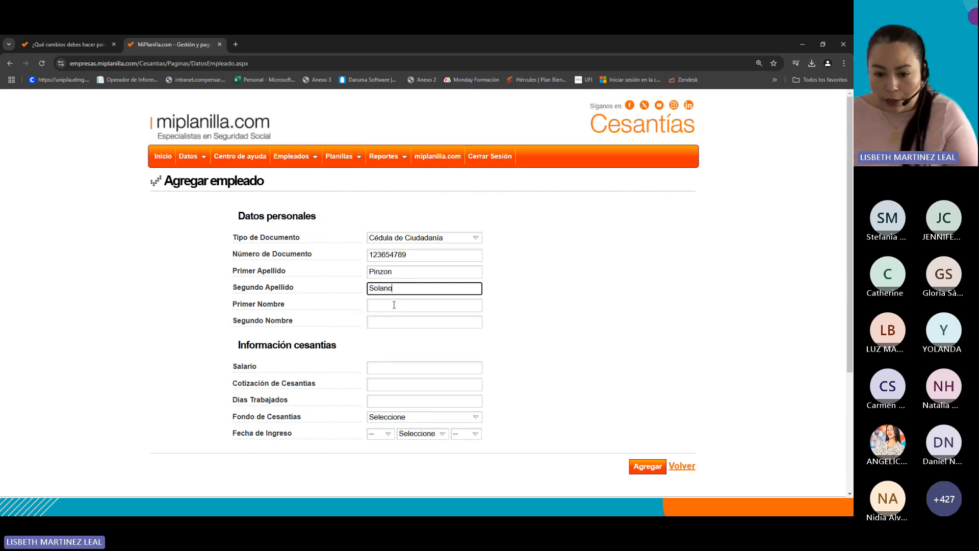
pyautogui.click(394, 304)
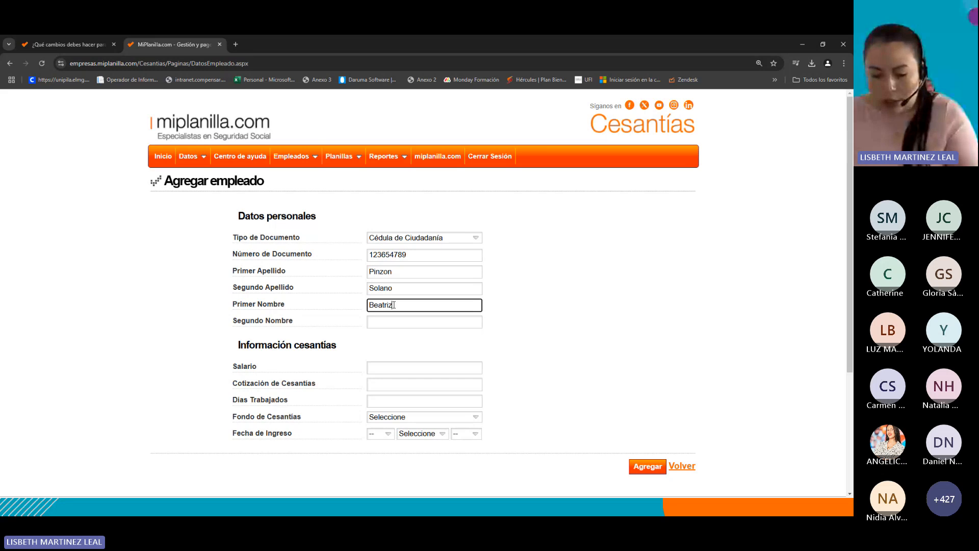
pyautogui.click(510, 339)
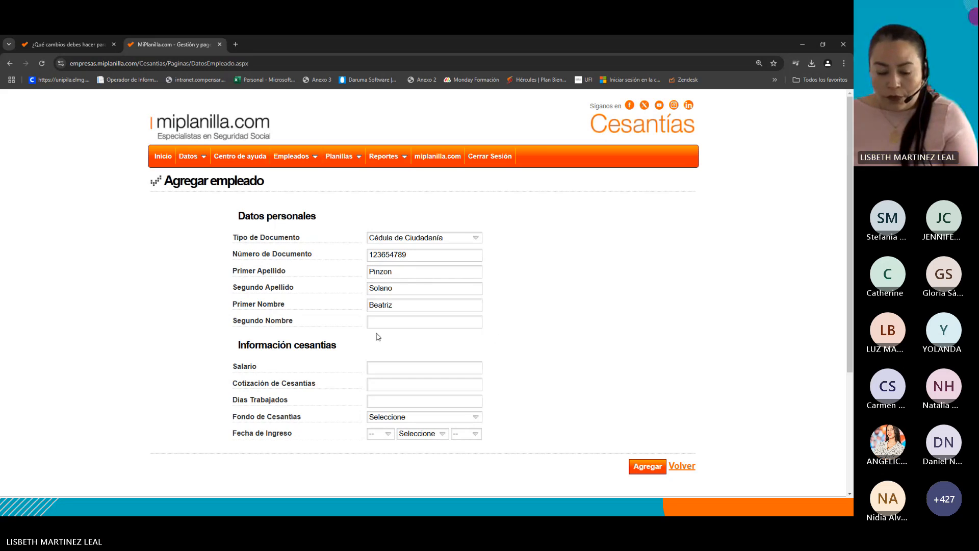
# Set the salary to 1800000, the Cotización de Cesantías to 68000 and the Días Trabajados to 3.
pyautogui.click(419, 366)
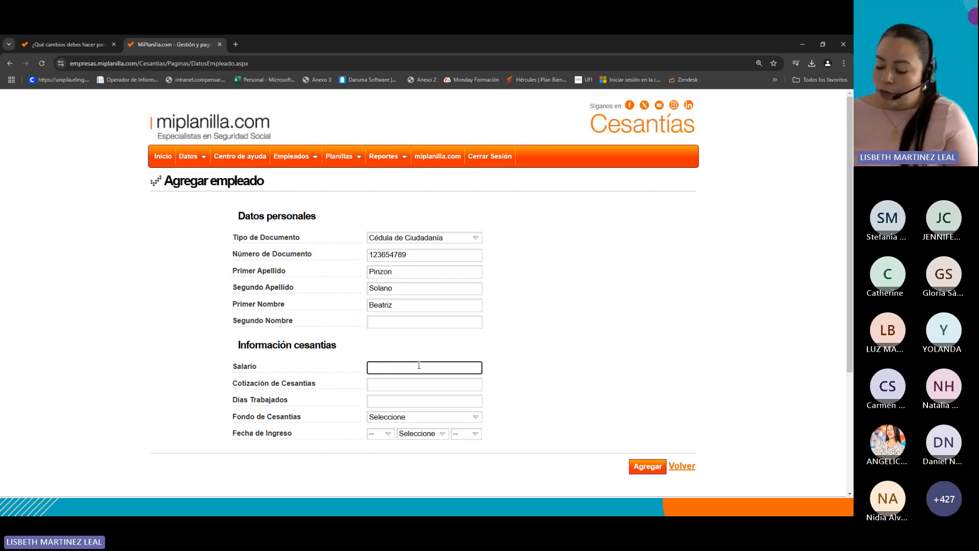
pyautogui.write('18')
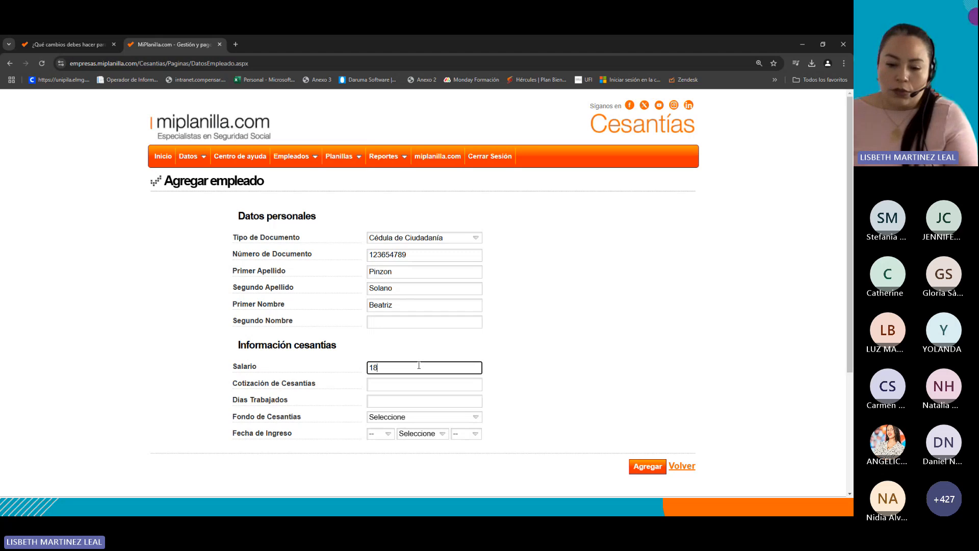
pyautogui.write('000')
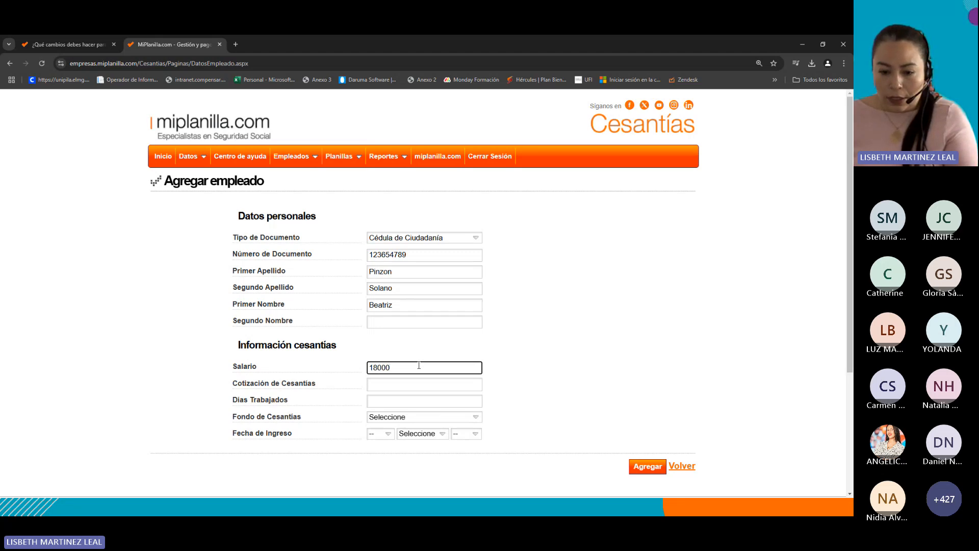
pyautogui.write('00')
pyautogui.press('Tab')
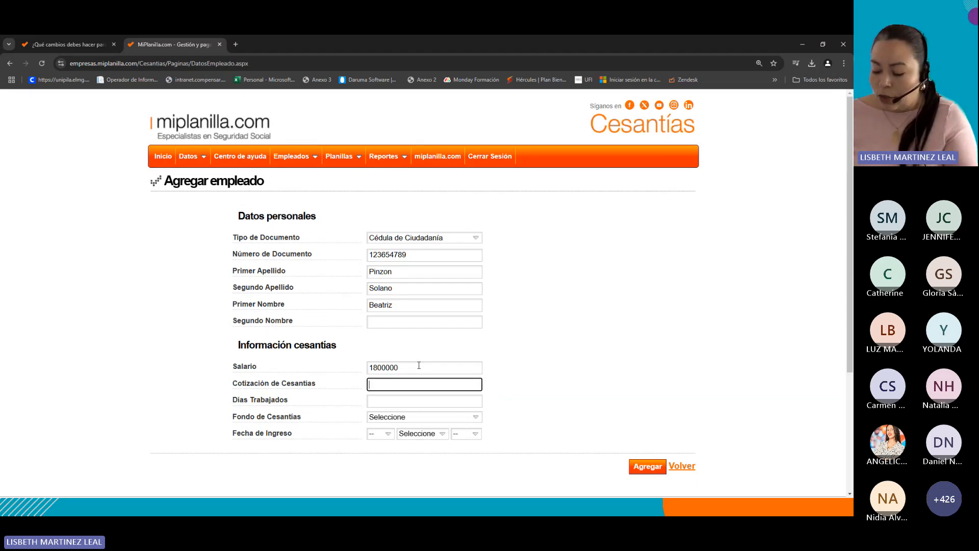
pyautogui.write('68000')
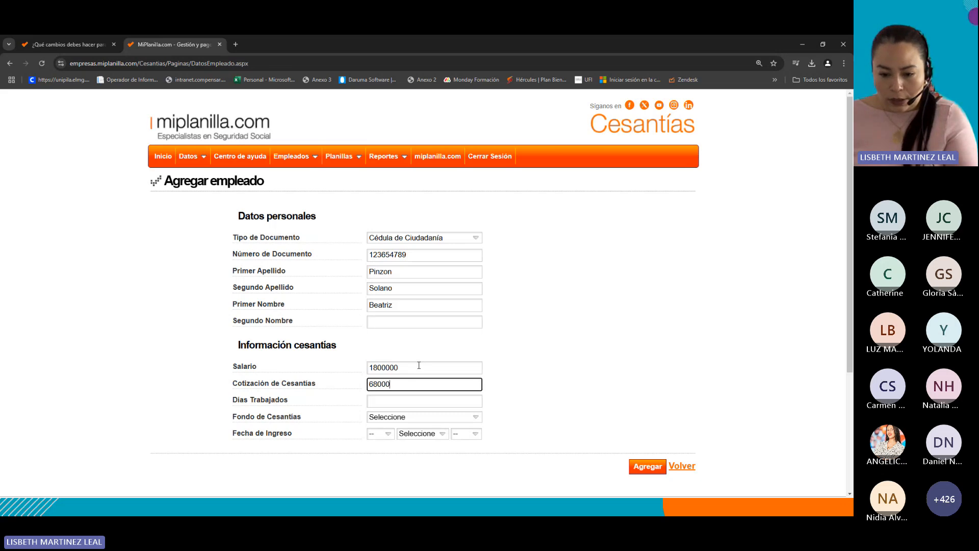
pyautogui.press('Tab')
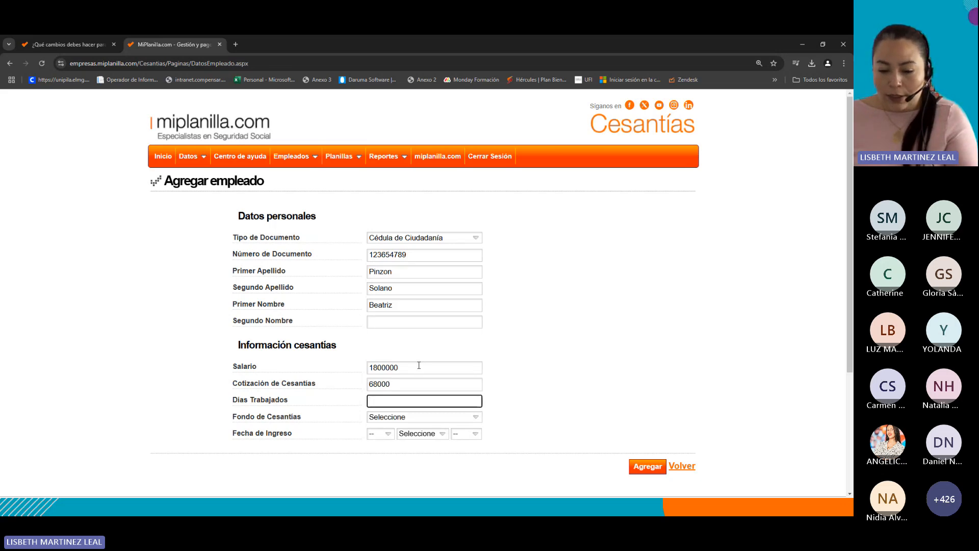
pyautogui.write('3')
pyautogui.press('Tab')
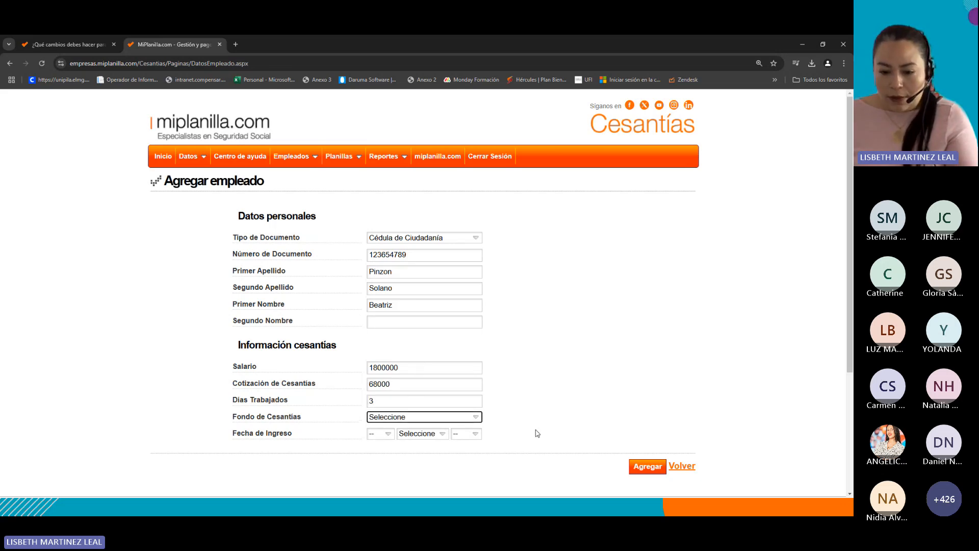
# Choose Colfondos as Fondo de Cesantías and set the Fecha de Ingreso to 28 Diciembre 2024.
pyautogui.click(406, 421)
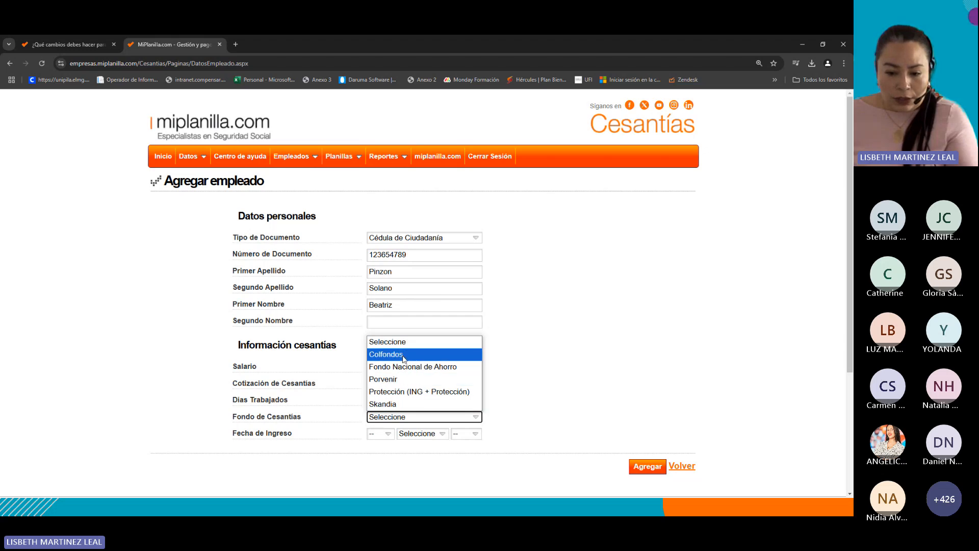
pyautogui.click(405, 354)
pyautogui.click(381, 434)
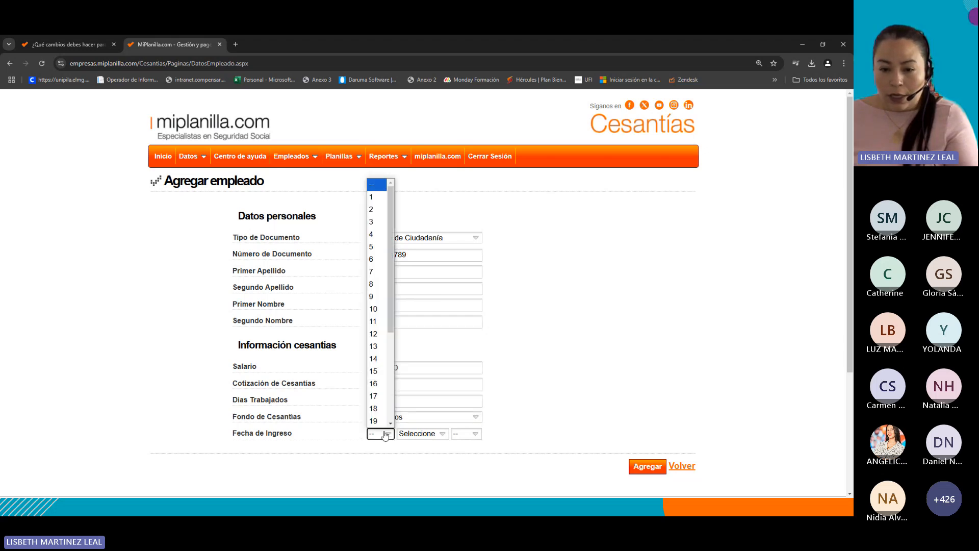
pyautogui.moveTo(391, 221); pyautogui.dragTo(390, 406)
pyautogui.click(374, 384)
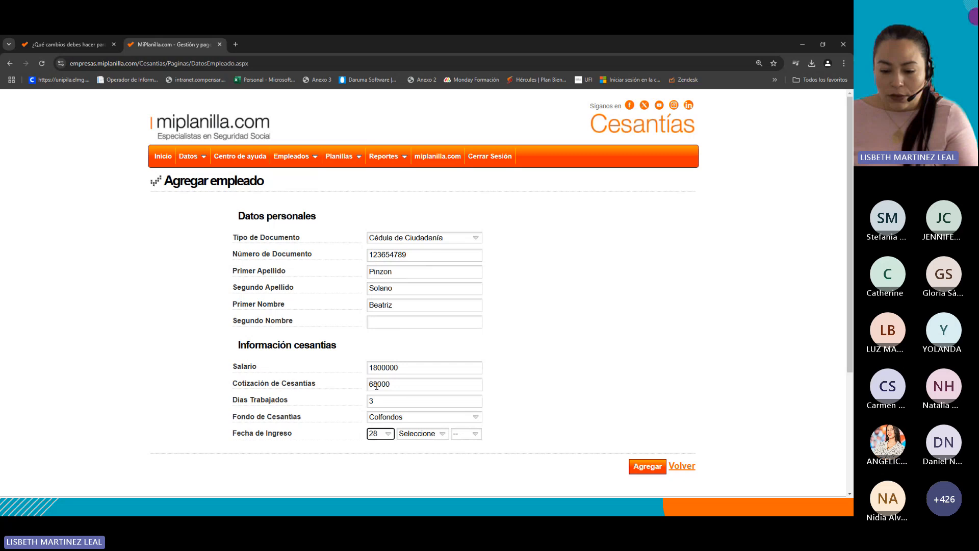
pyautogui.click(434, 434)
pyautogui.click(427, 422)
pyautogui.click(459, 434)
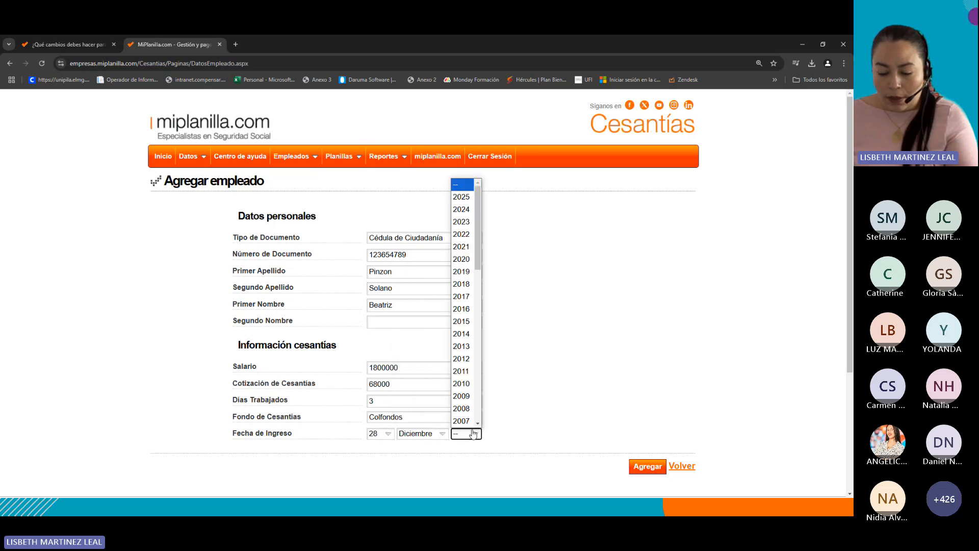
pyautogui.click(461, 209)
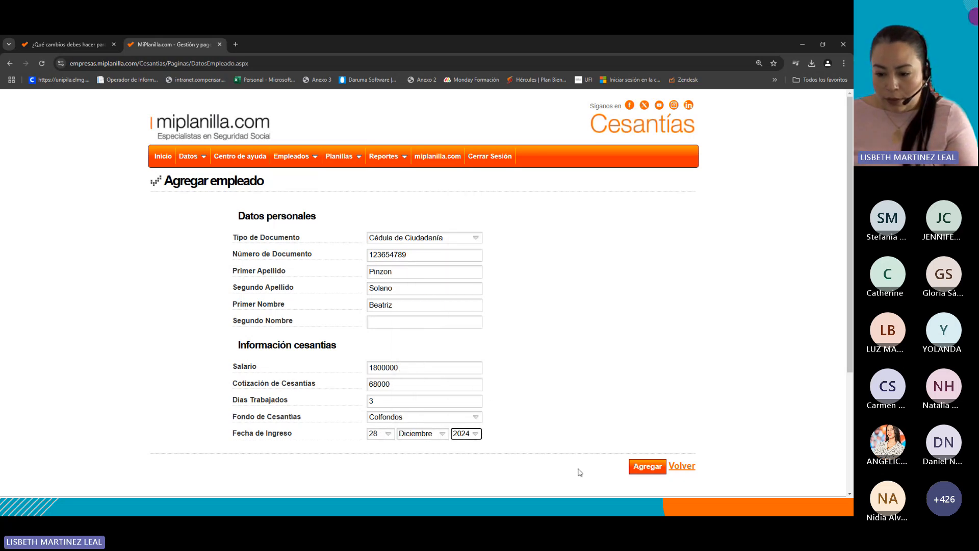
# Add the employee and accept the confirmation message.
pyautogui.click(648, 470)
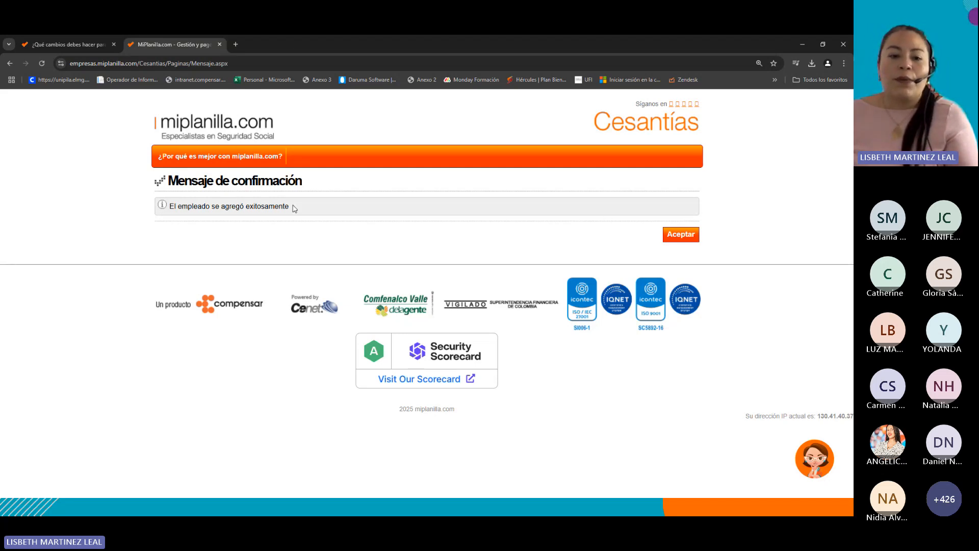
pyautogui.moveTo(294, 205); pyautogui.dragTo(148, 202)
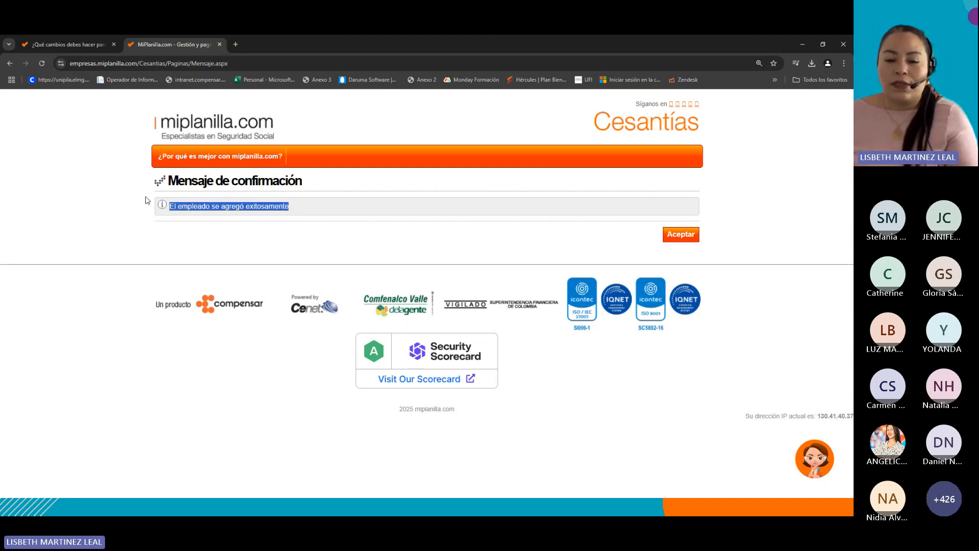
pyautogui.click(683, 236)
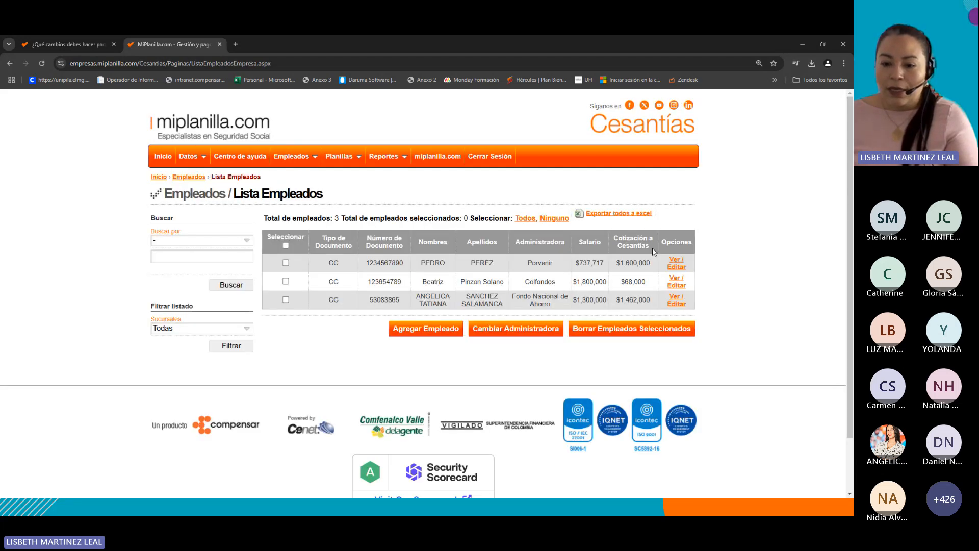
# Review the new employee's names and administrator in the employee list.
pyautogui.doubleClick(426, 282)
pyautogui.moveTo(460, 284); pyautogui.dragTo(506, 285)
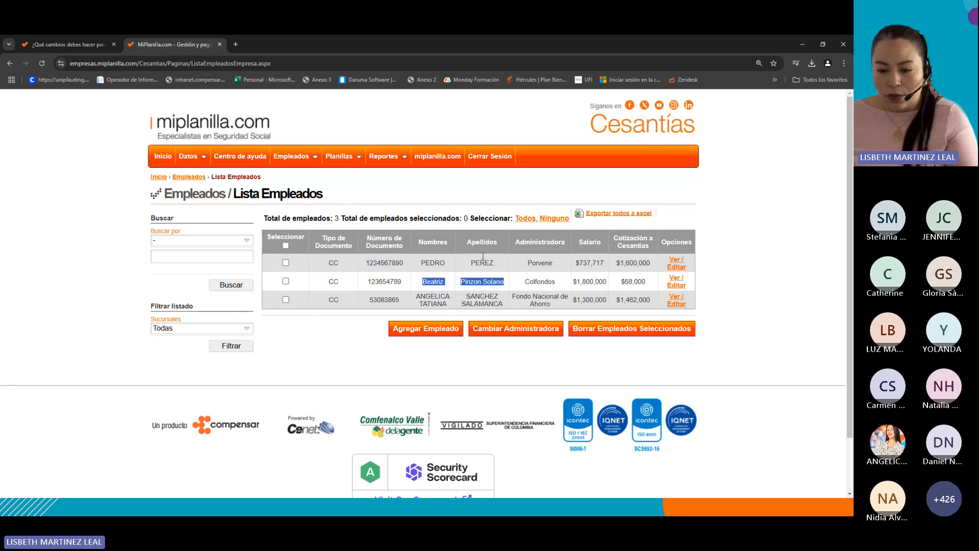
pyautogui.click(467, 277)
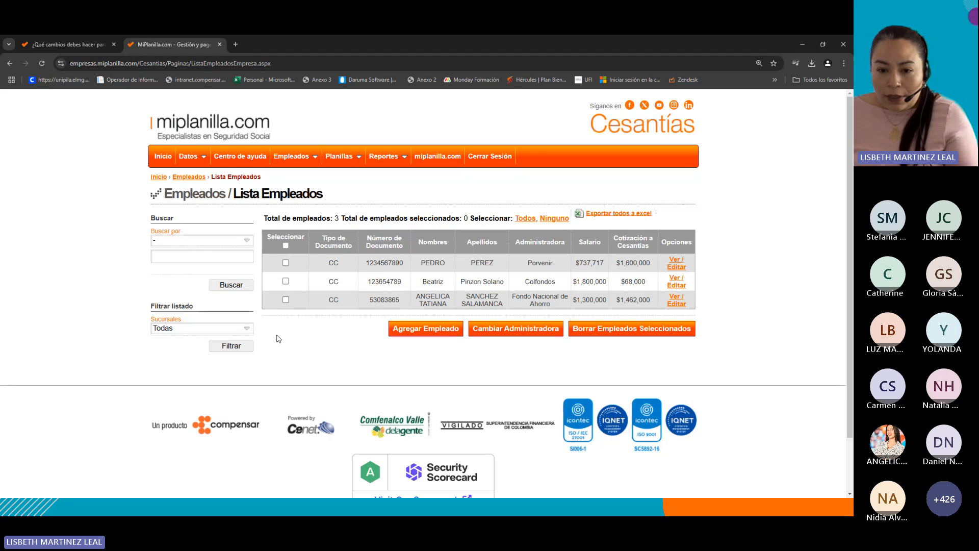
# Start generating a planilla and continue past the important notice about payment methods.
pyautogui.click(359, 160)
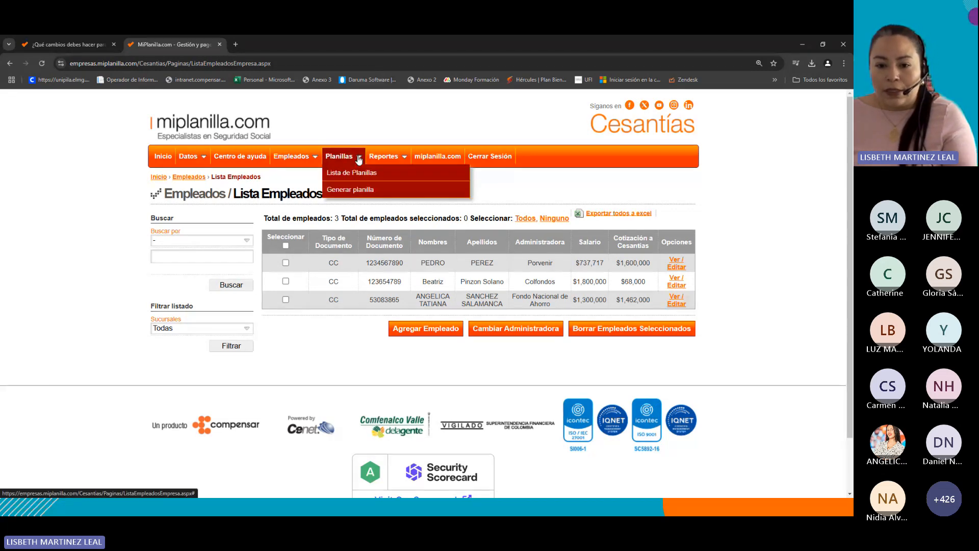
pyautogui.click(361, 193)
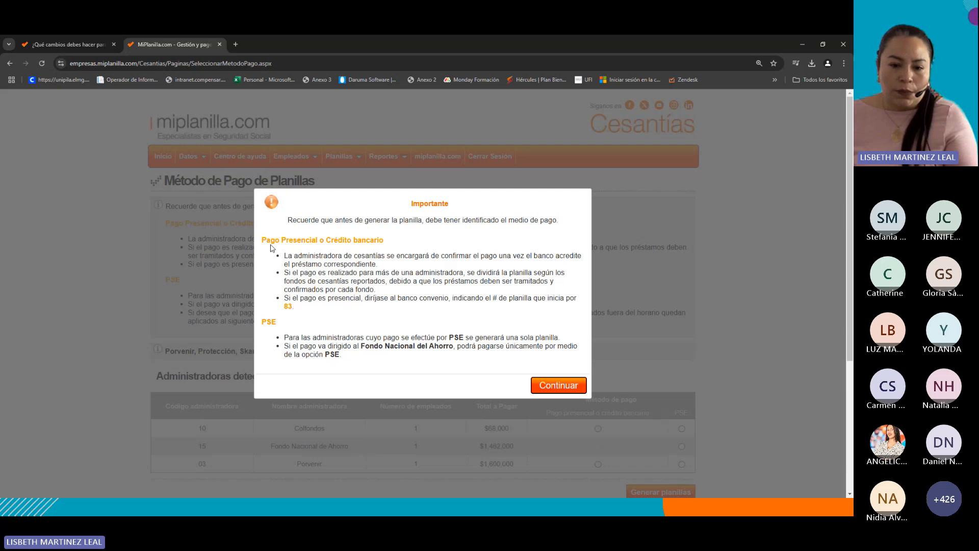
pyautogui.moveTo(261, 240); pyautogui.dragTo(397, 239)
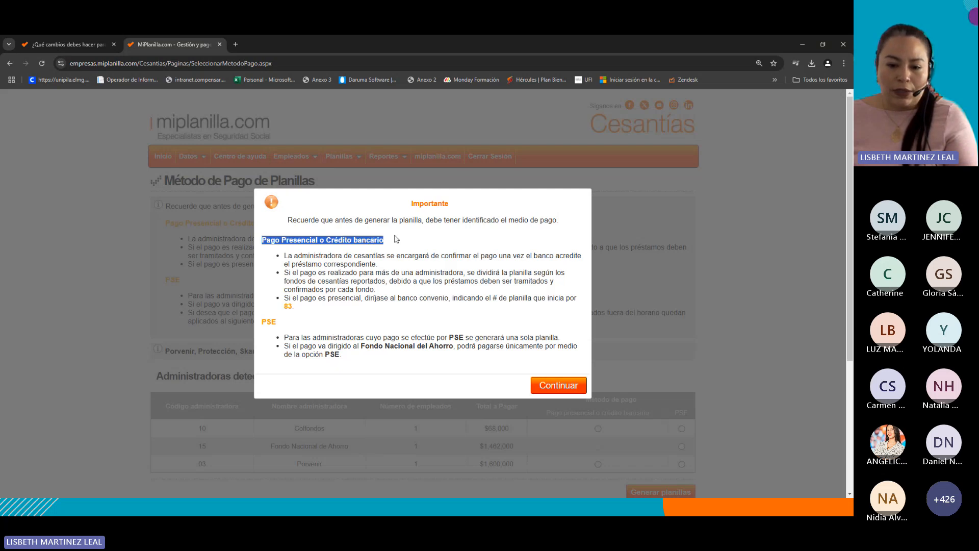
pyautogui.click(348, 324)
pyautogui.moveTo(259, 321); pyautogui.dragTo(297, 328)
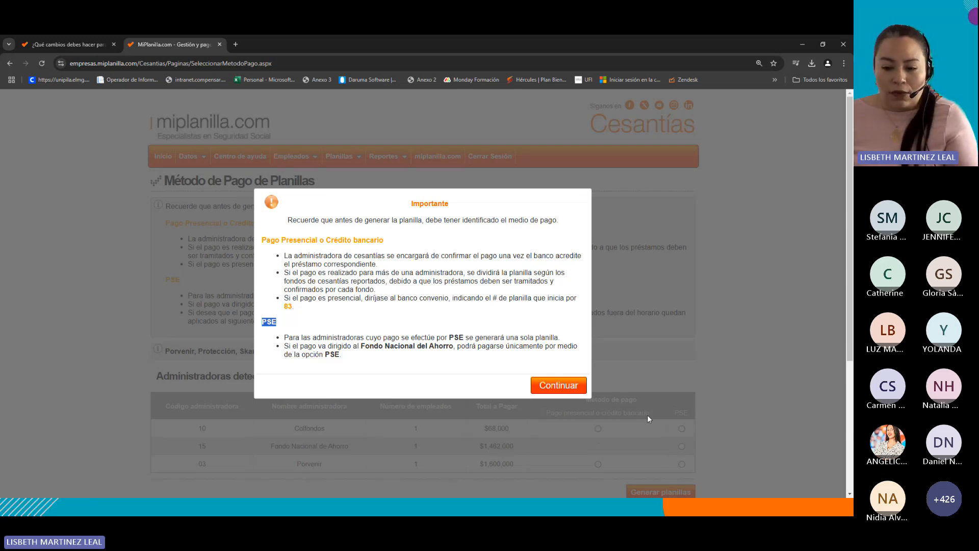
pyautogui.click(565, 389)
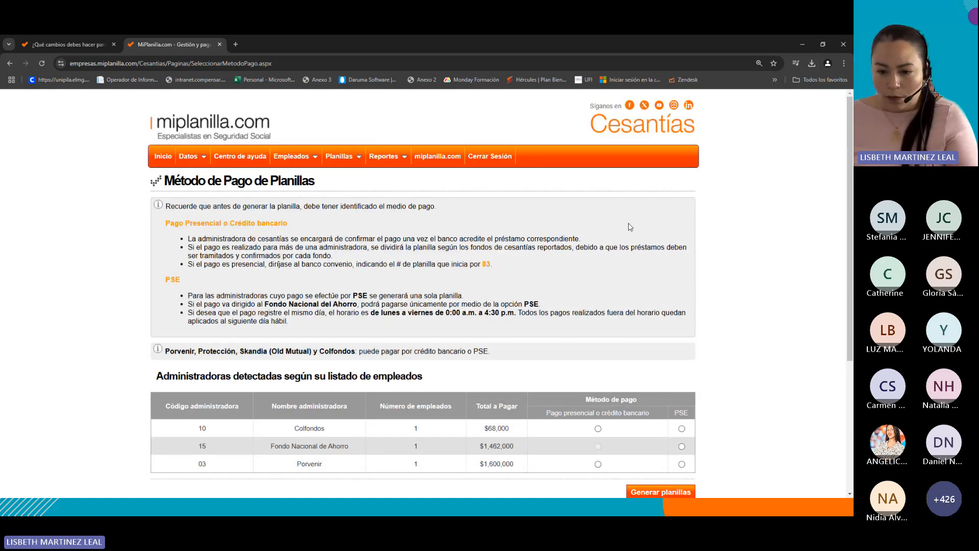
# Examine the administrators detected from the employee list and their totals to pay.
pyautogui.scroll(-1, 382, 285)
pyautogui.scroll(-2, 381, 285)
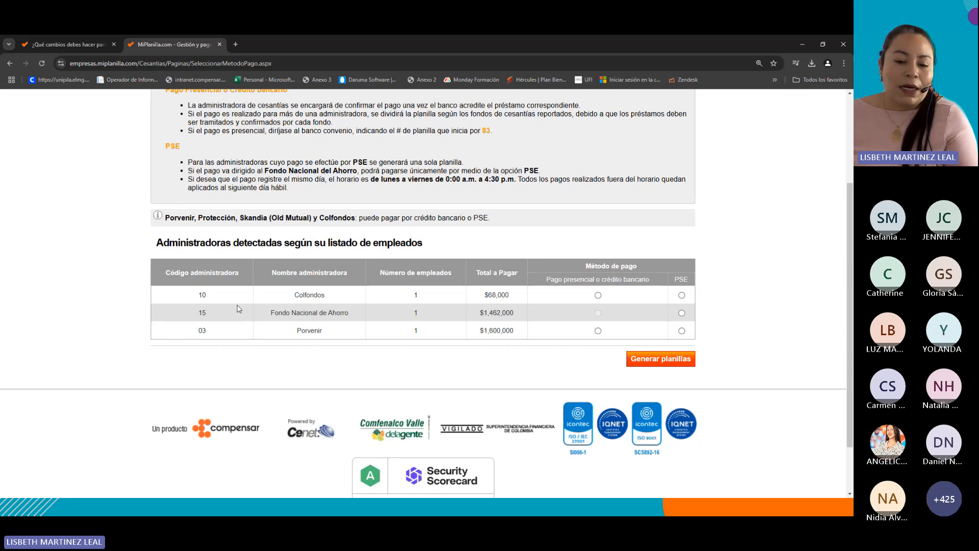
pyautogui.doubleClick(310, 296)
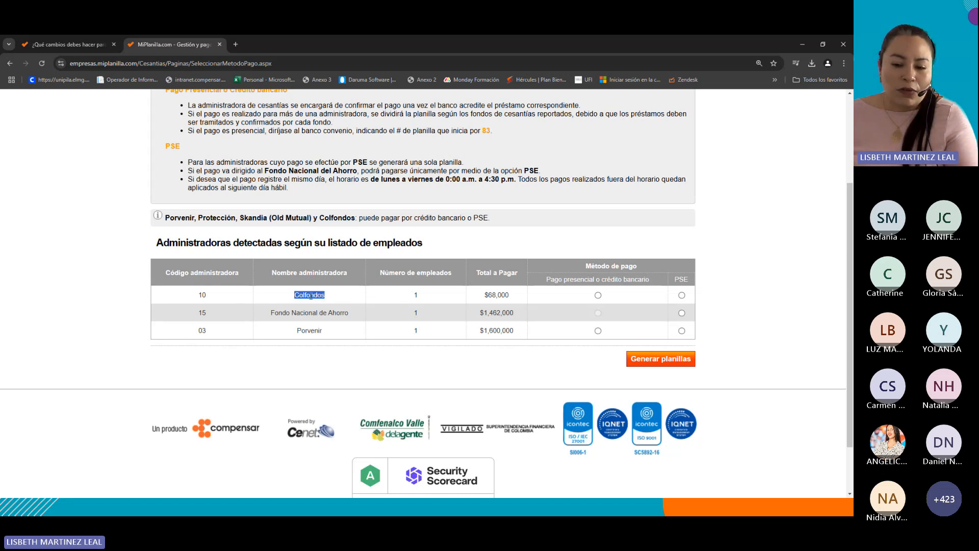
# Review each detected administrator's name and the payment method options offered for it.
pyautogui.doubleClick(425, 296)
pyautogui.moveTo(272, 313); pyautogui.dragTo(350, 316)
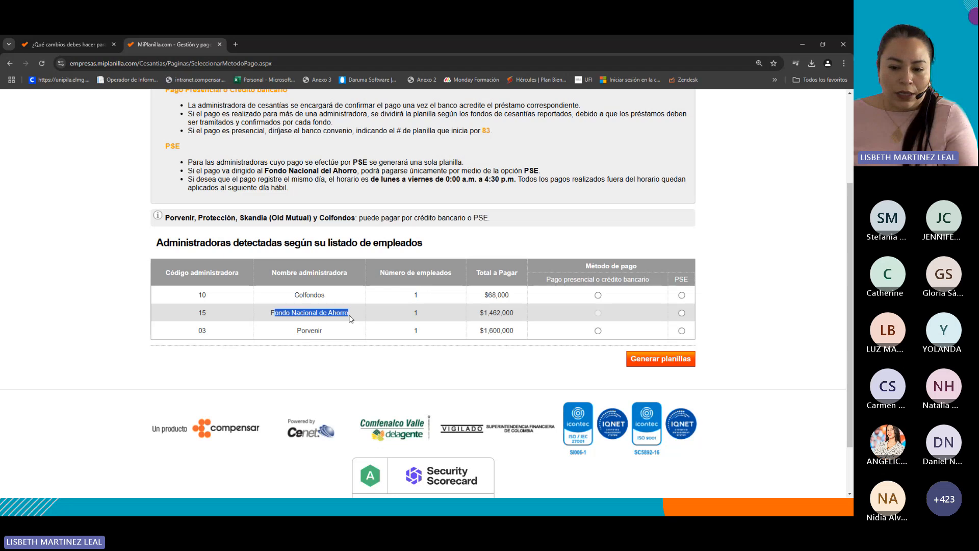
pyautogui.click(425, 312)
pyautogui.doubleClick(322, 333)
pyautogui.click(418, 332)
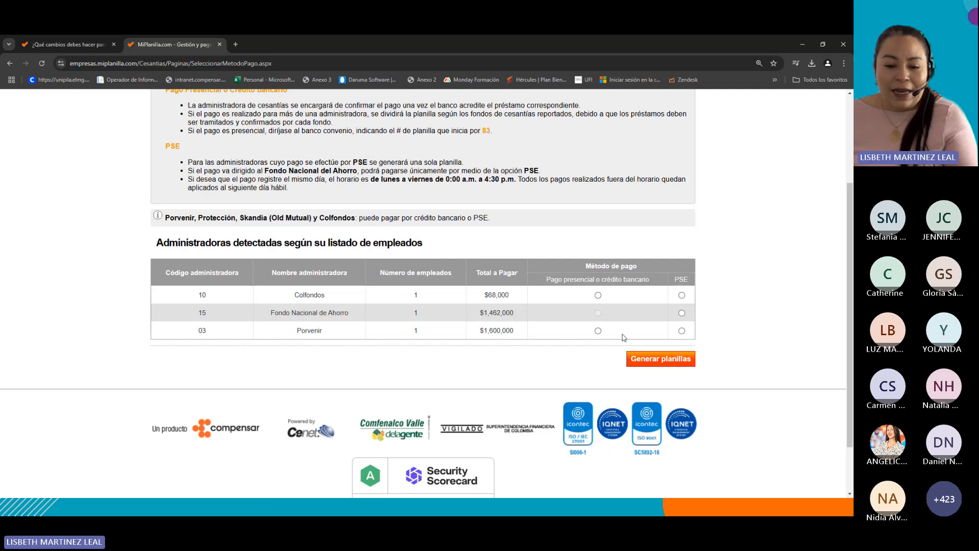
pyautogui.scroll(3, 377, 310)
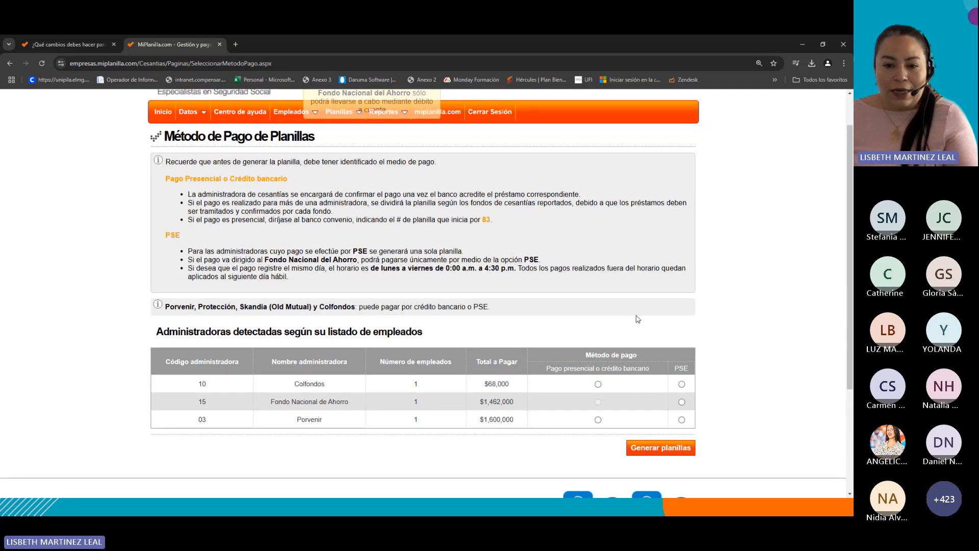
pyautogui.scroll(-3, 421, 276)
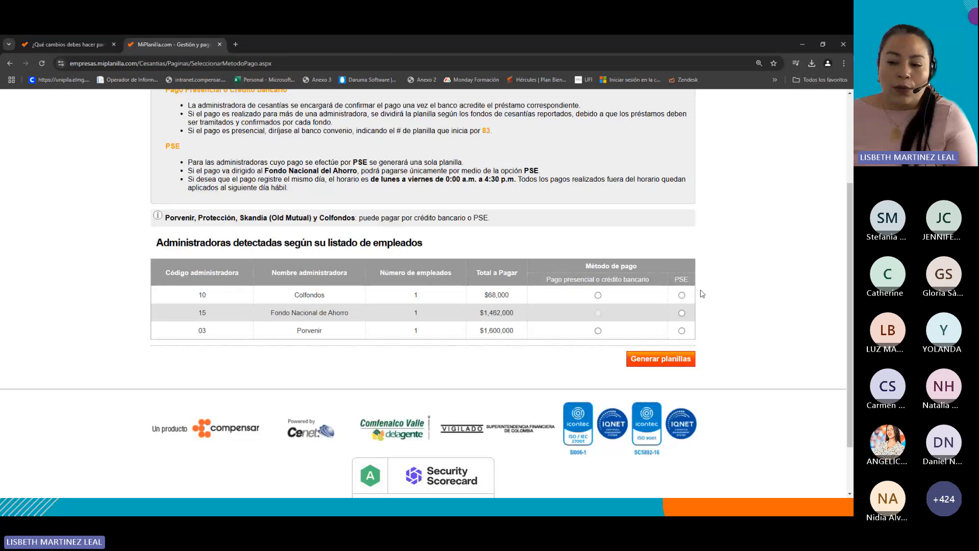
# Choose PSE as the payment method for Colfondos, Porvenir and Fondo Nacional de Ahorro.
pyautogui.click(682, 295)
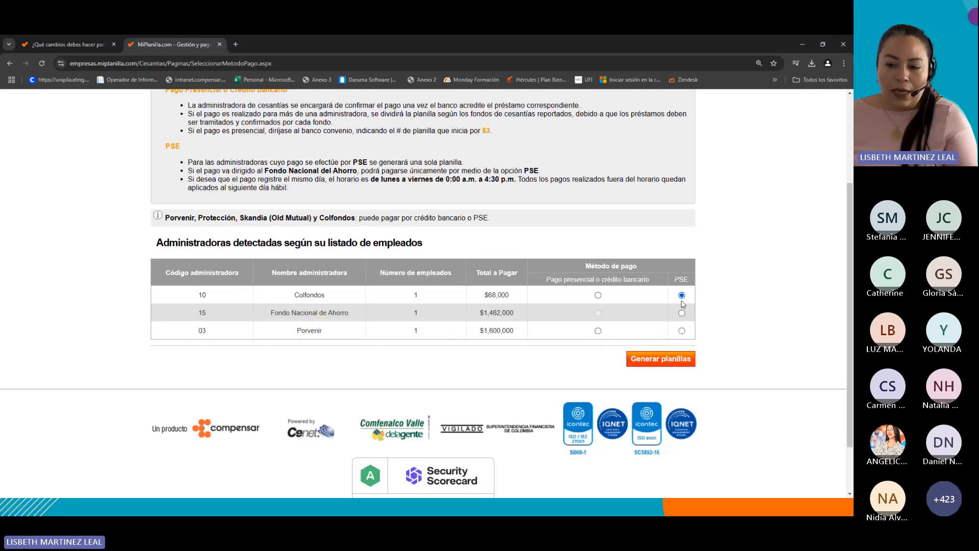
pyautogui.click(682, 330)
pyautogui.click(682, 313)
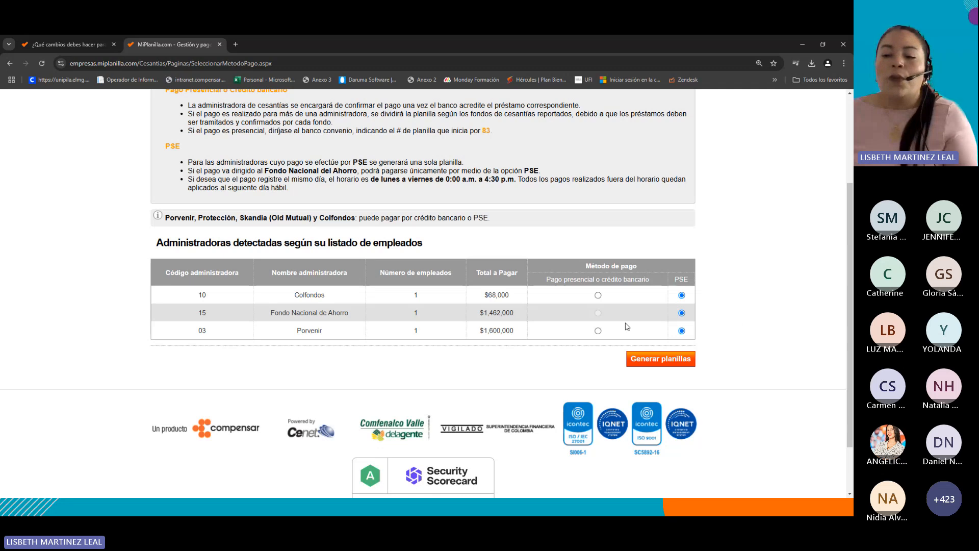
pyautogui.click(598, 295)
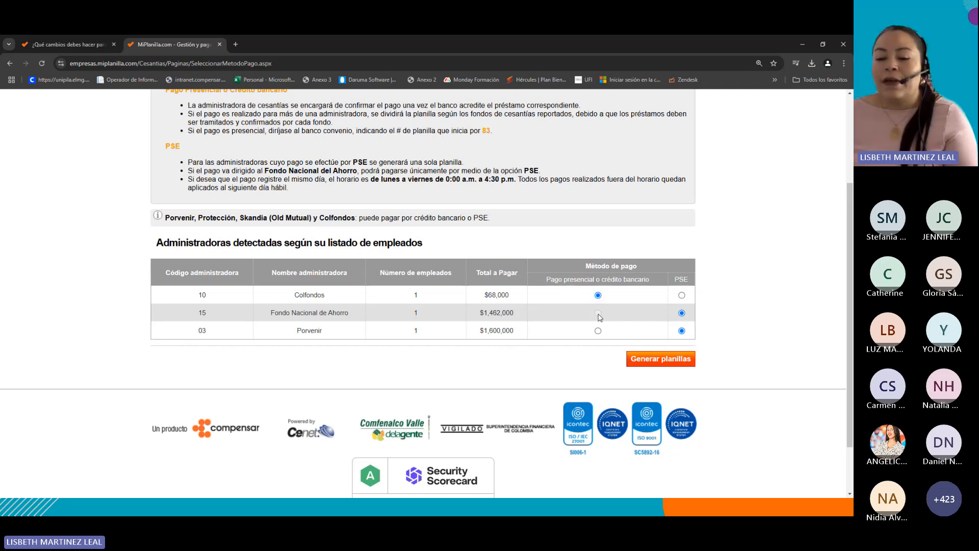
pyautogui.moveTo(285, 314); pyautogui.dragTo(585, 313)
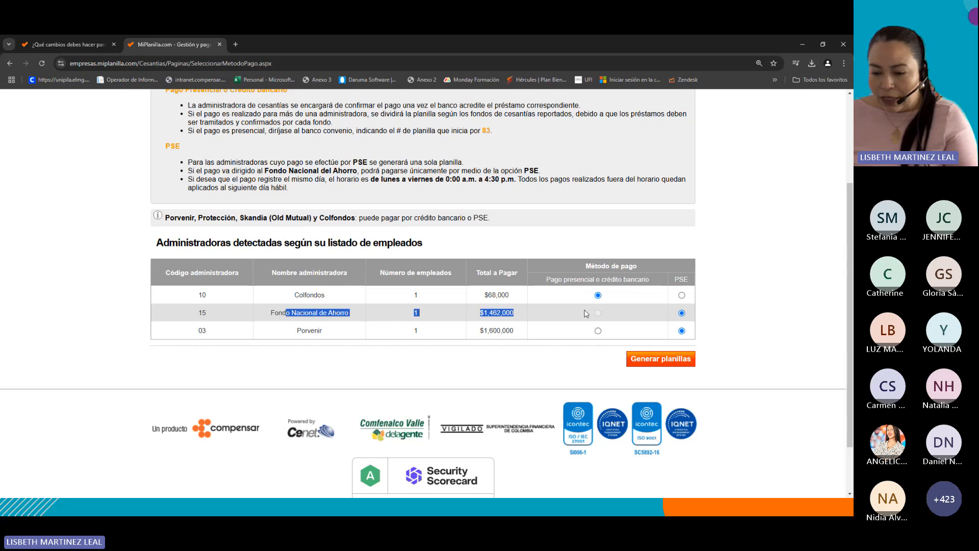
pyautogui.click(610, 314)
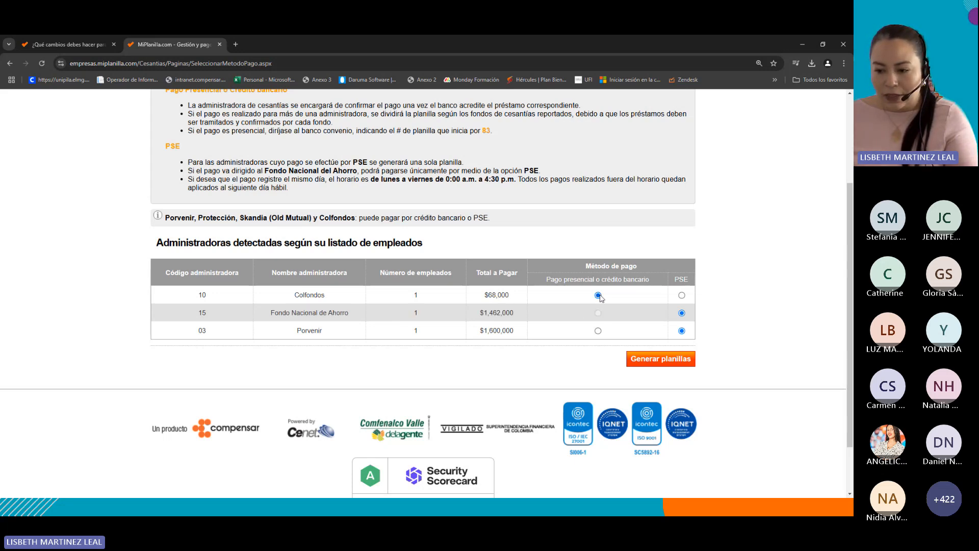
pyautogui.click(681, 295)
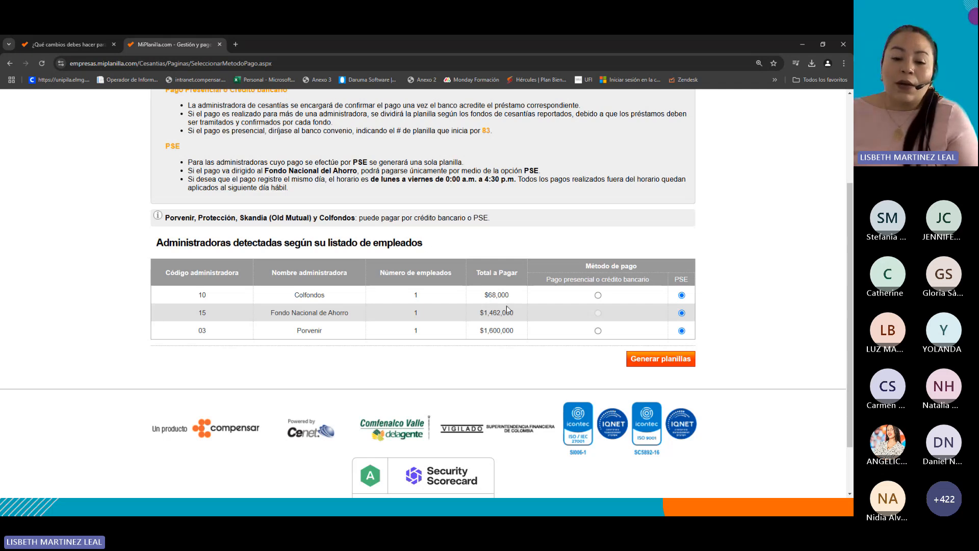
# Switch Colfondos and Porvenir to in-person or bank credit payment, then return them to PSE.
pyautogui.moveTo(271, 313); pyautogui.dragTo(603, 317)
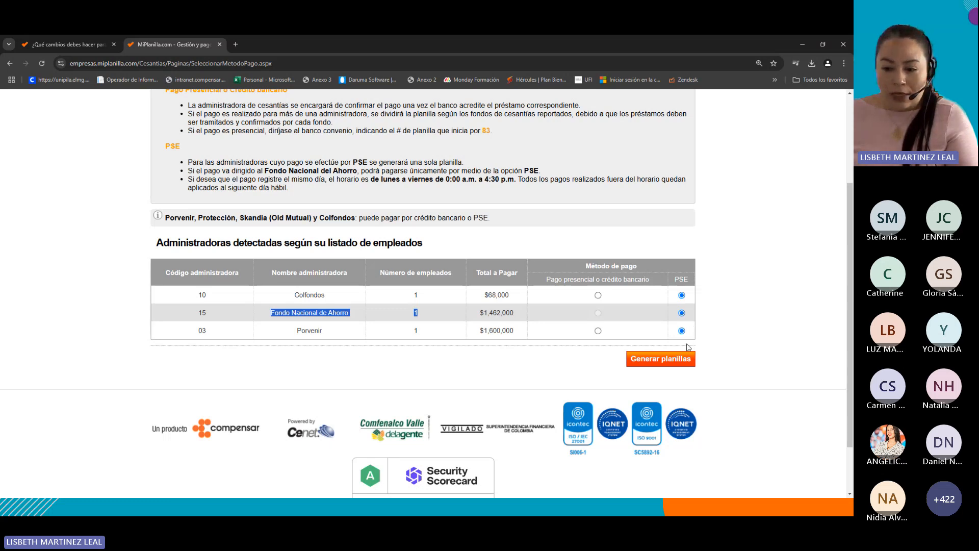
pyautogui.moveTo(675, 280); pyautogui.dragTo(692, 282)
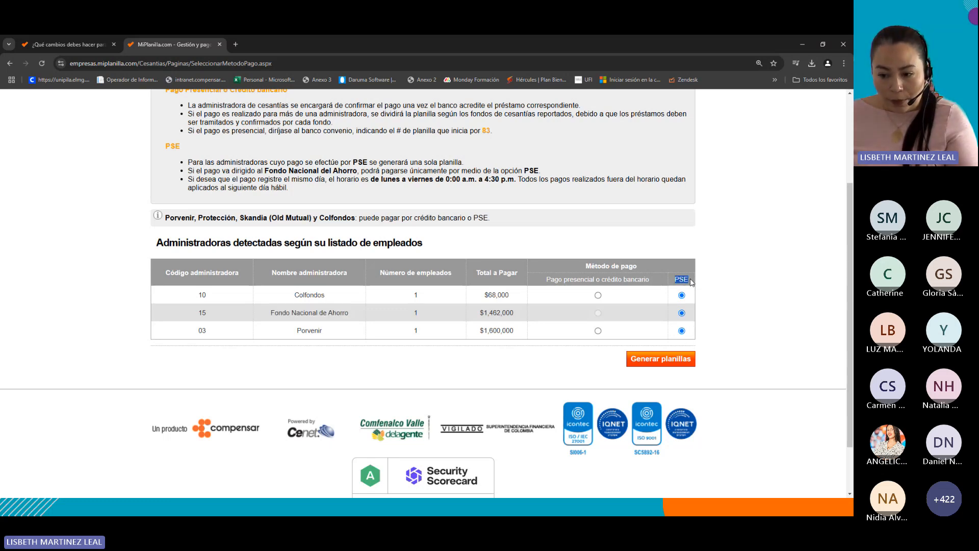
pyautogui.click(735, 306)
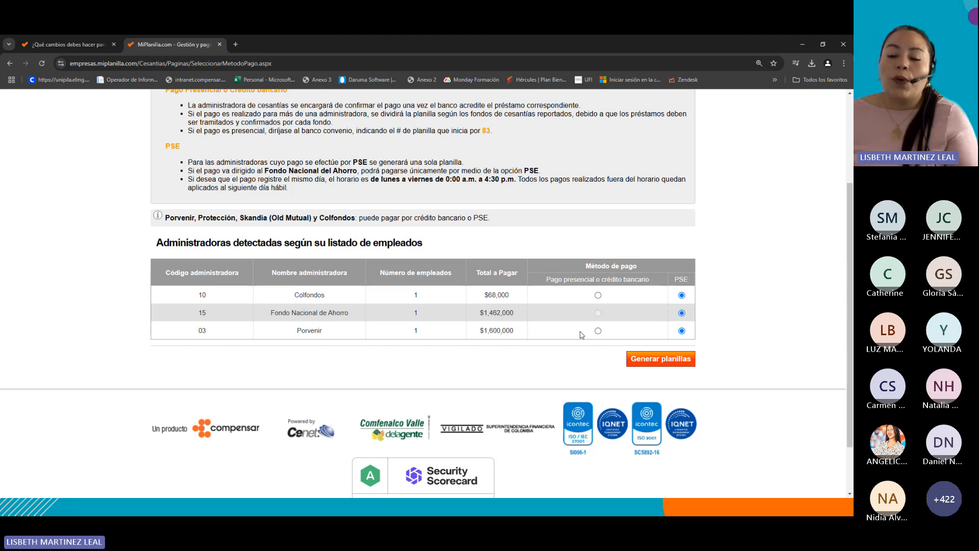
pyautogui.click(598, 294)
pyautogui.click(598, 330)
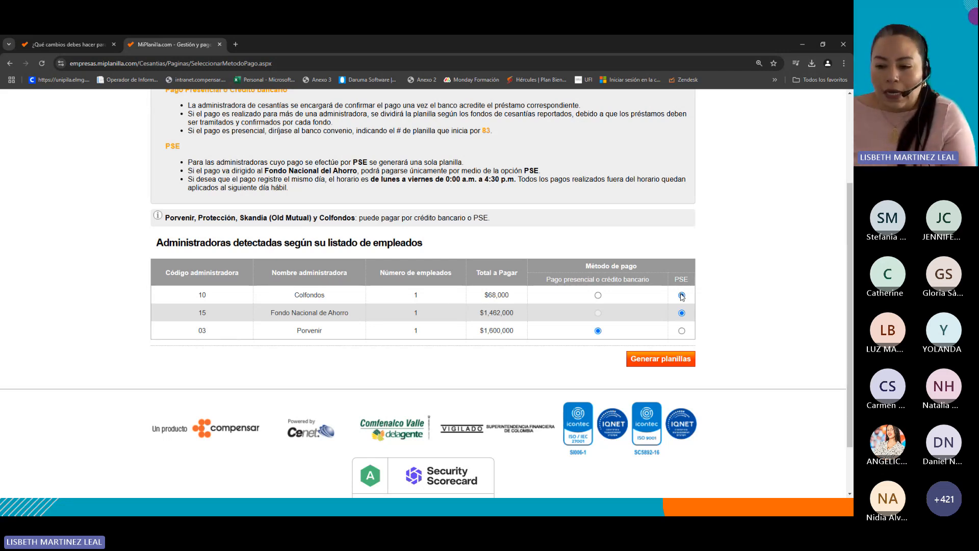
pyautogui.click(683, 331)
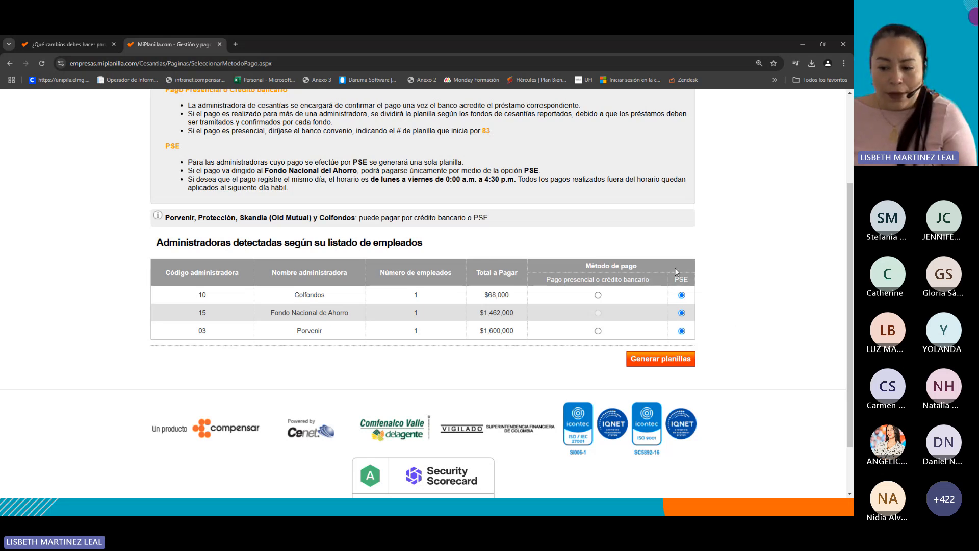
# Generate the planillas with the chosen payment methods.
pyautogui.click(652, 365)
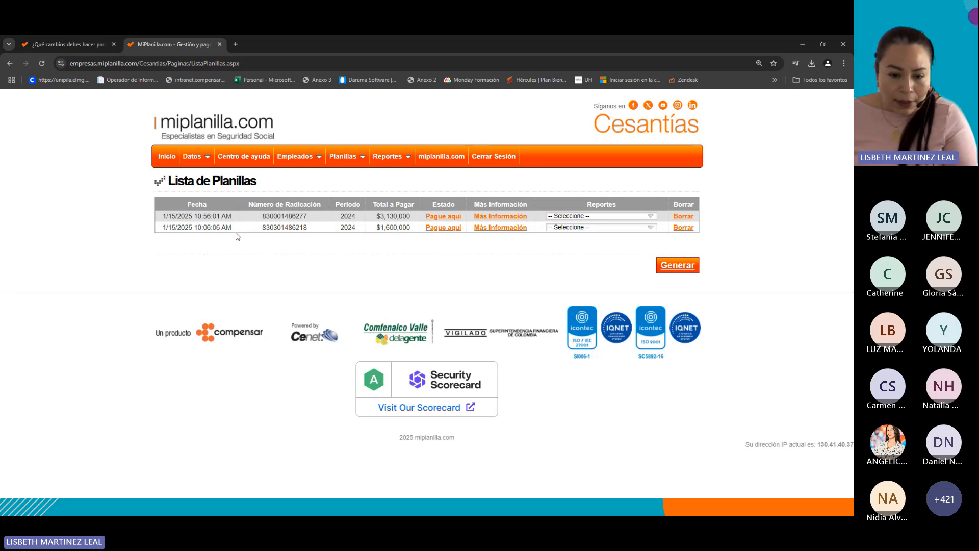
pyautogui.moveTo(233, 228); pyautogui.dragTo(172, 228)
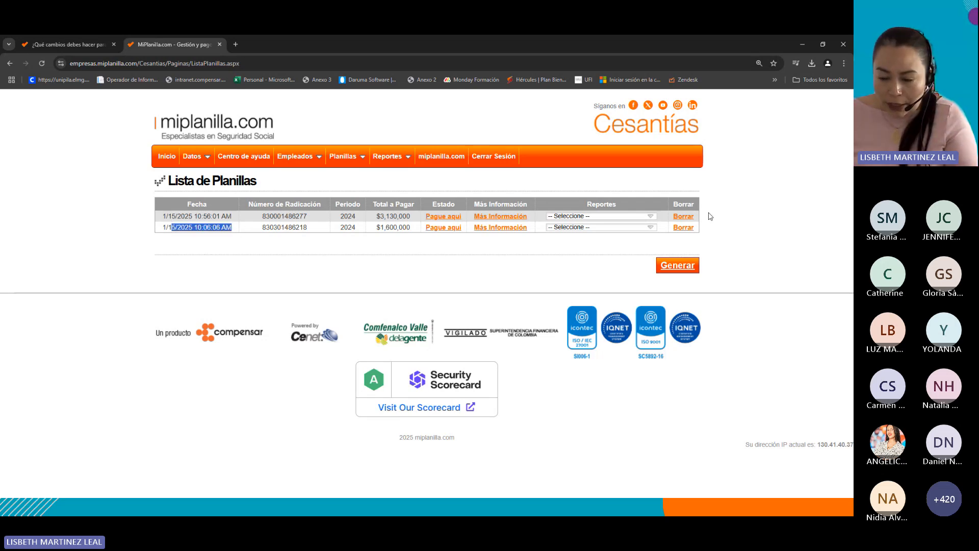
# Delete the second planilla, of $1,600,000, from the planilla list.
pyautogui.click(683, 227)
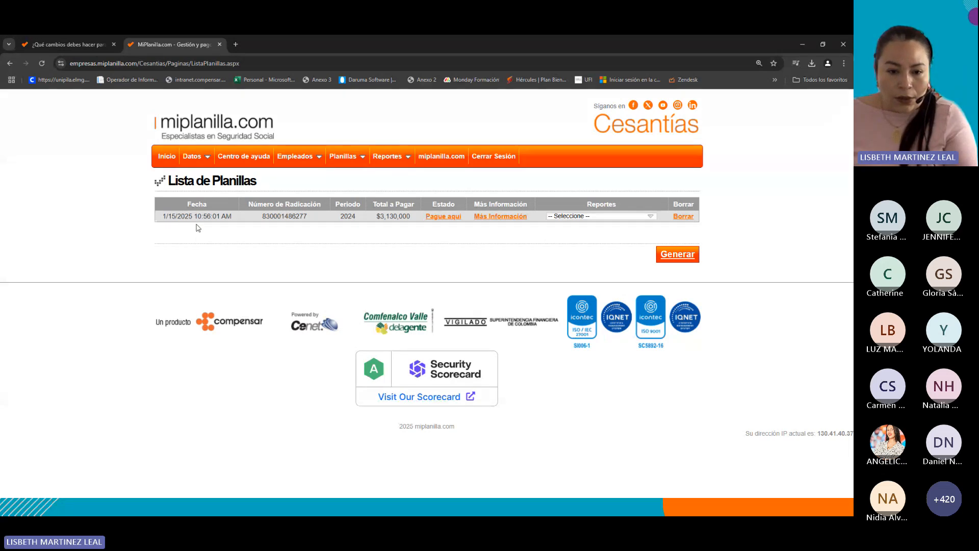
pyautogui.moveTo(194, 217); pyautogui.dragTo(233, 217)
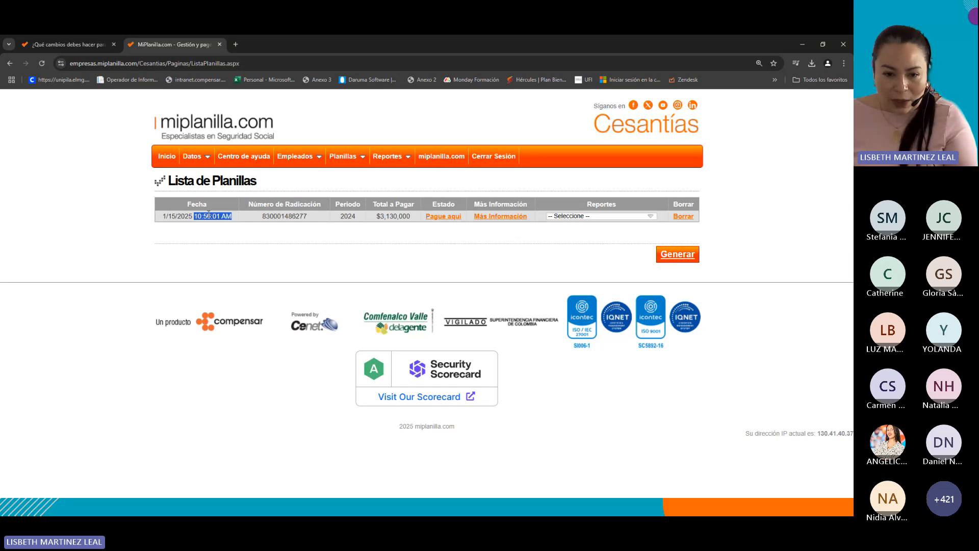
pyautogui.click(212, 225)
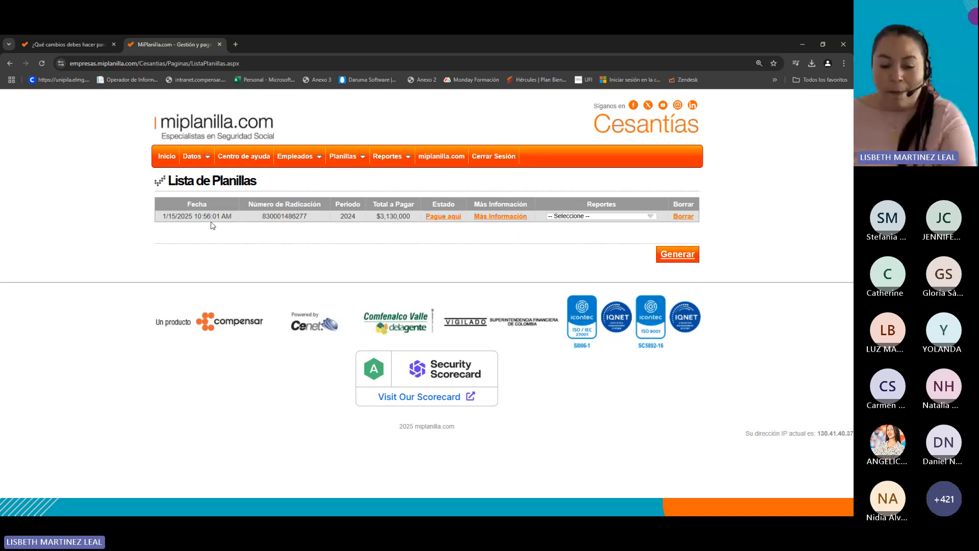
# Open and close the more-information details of the remaining planilla.
pyautogui.click(516, 220)
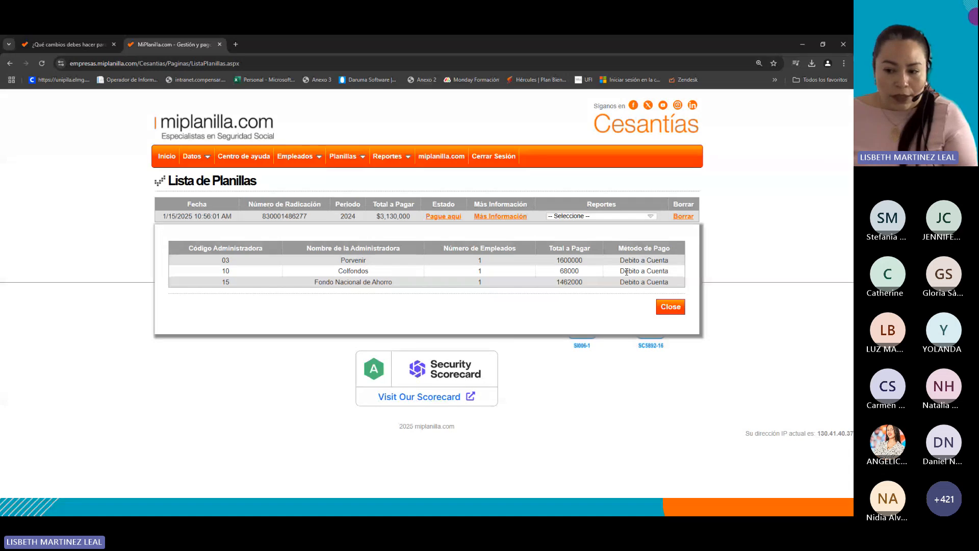
pyautogui.click(675, 310)
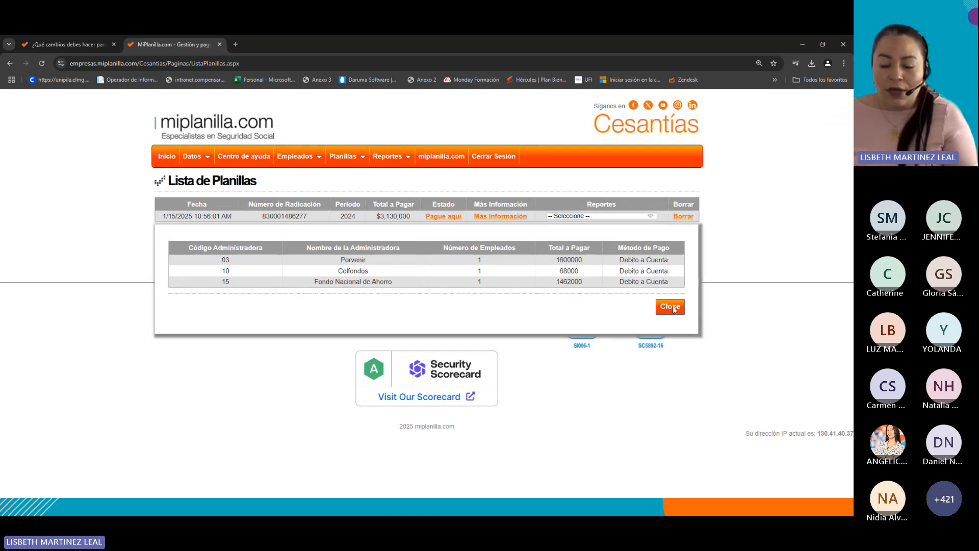
# Open the planilla's PSE payment page, review the client type and bank options, and go back.
pyautogui.click(447, 217)
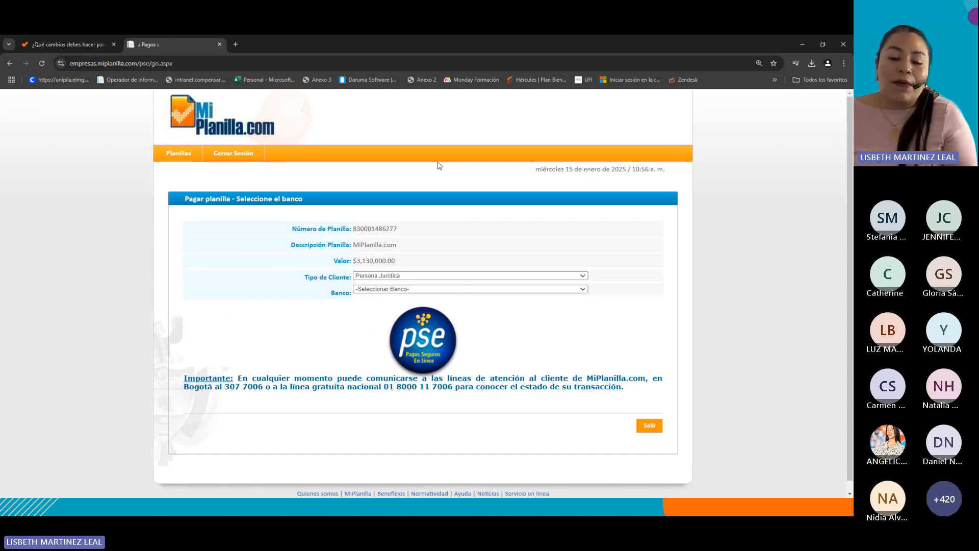
pyautogui.click(417, 275)
pyautogui.click(375, 292)
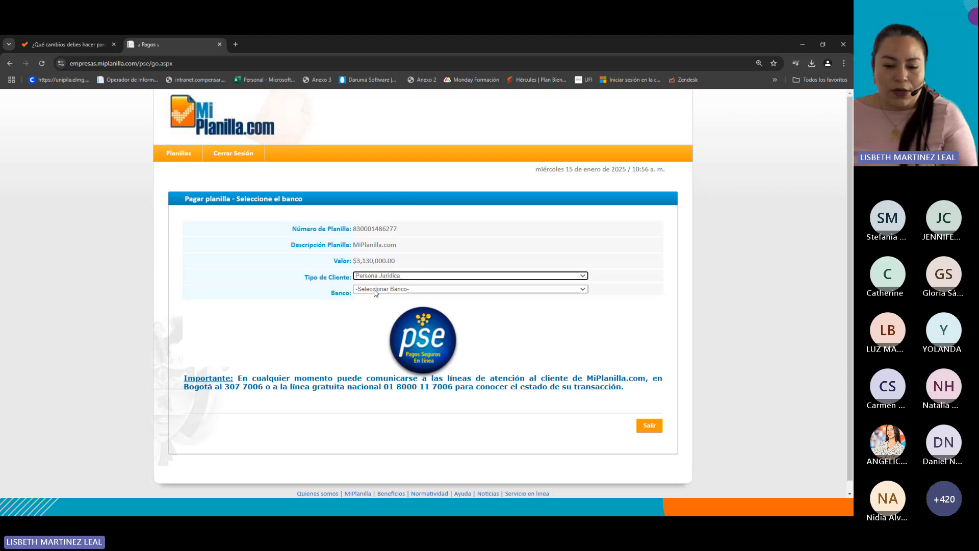
pyautogui.click(374, 290)
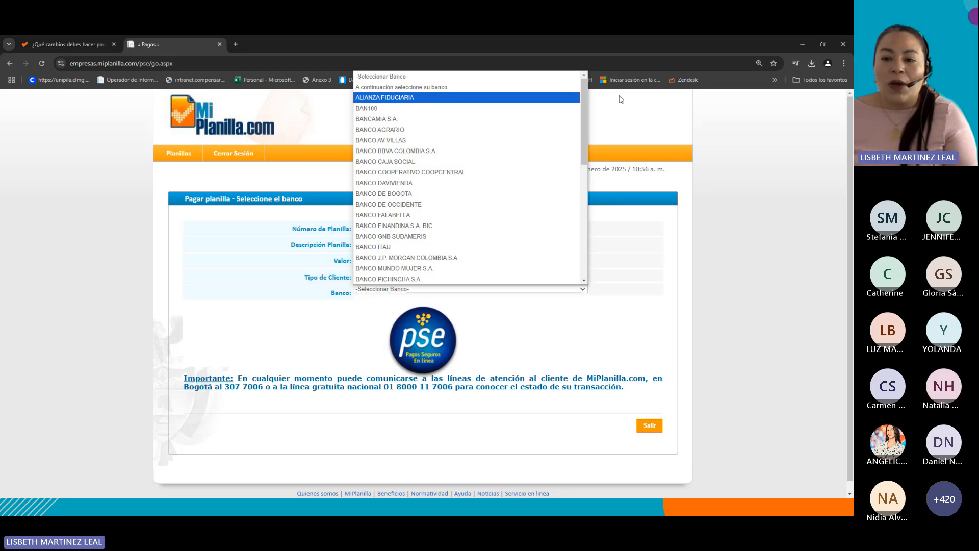
pyautogui.click(800, 283)
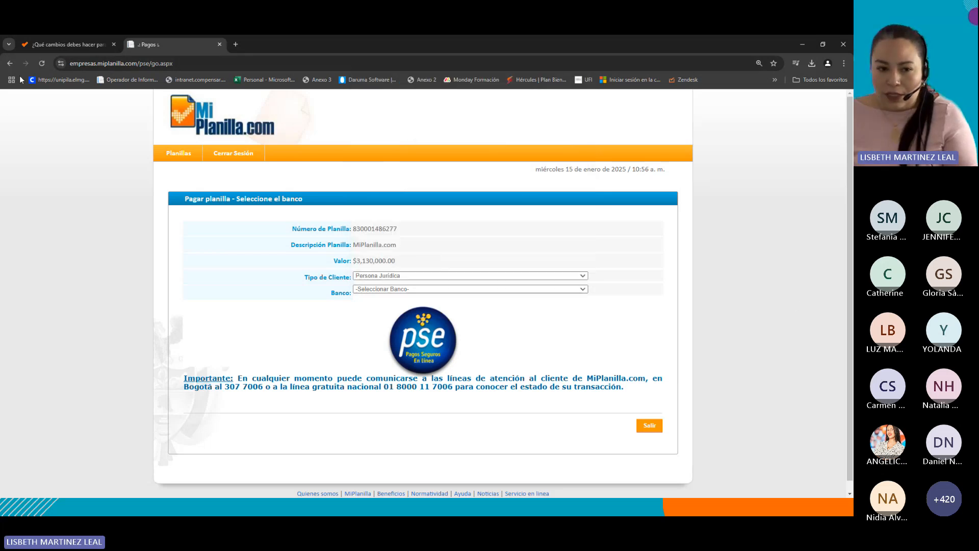
pyautogui.click(11, 63)
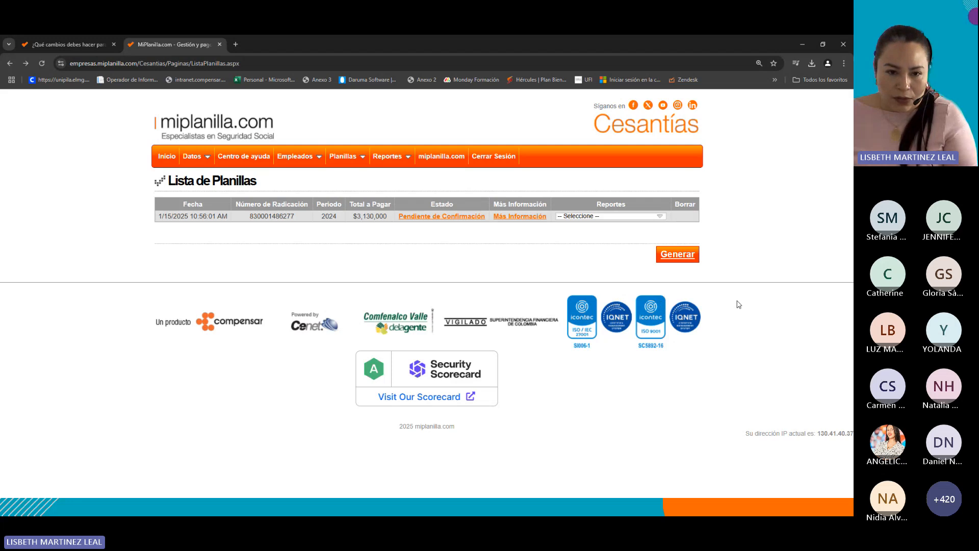
# Request the Reporte Planilla Excel report for the pending planilla.
pyautogui.moveTo(430, 203); pyautogui.dragTo(475, 220)
pyautogui.click(461, 231)
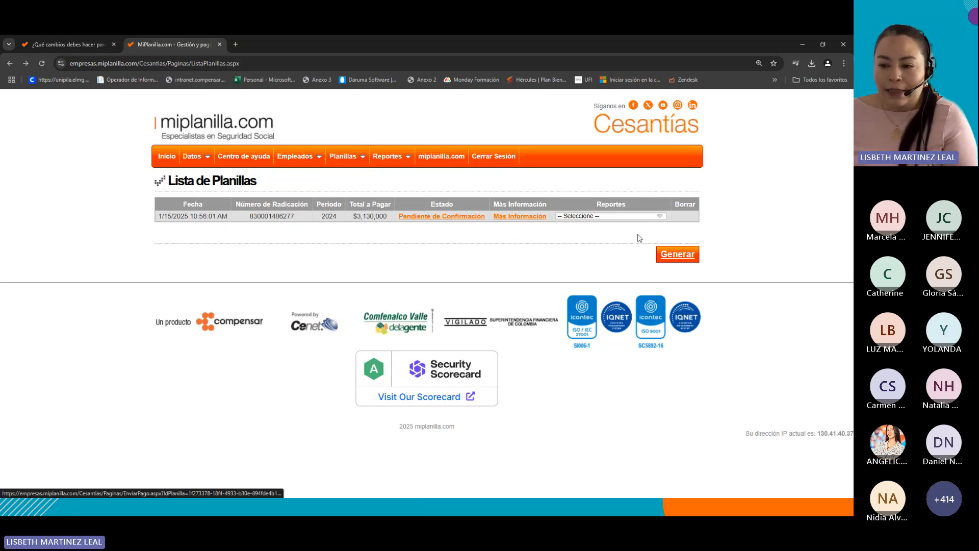
pyautogui.click(614, 216)
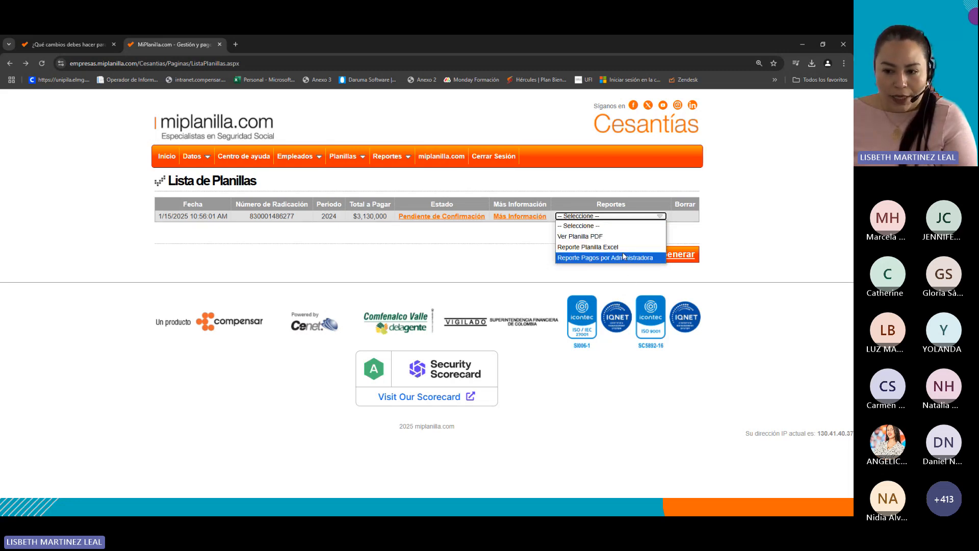
pyautogui.click(536, 261)
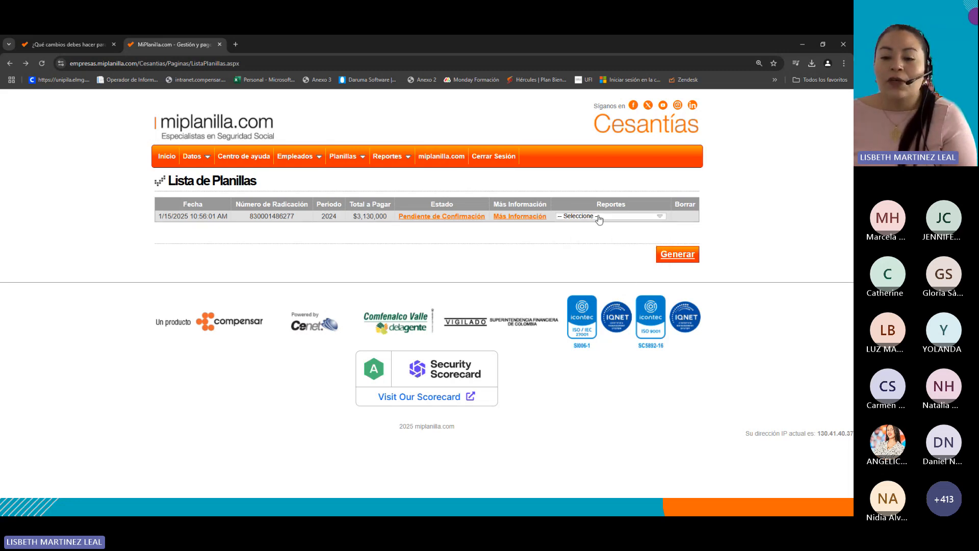
pyautogui.click(599, 217)
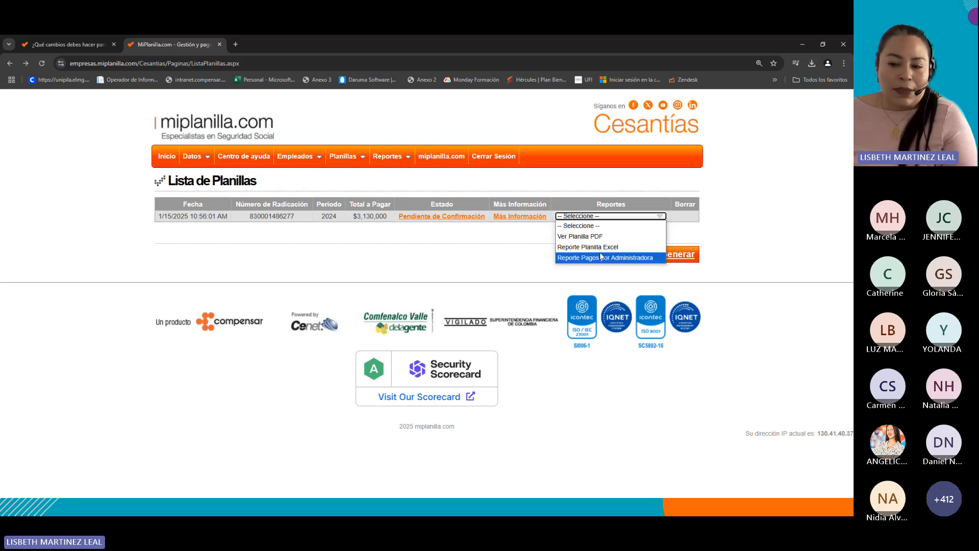
pyautogui.click(581, 247)
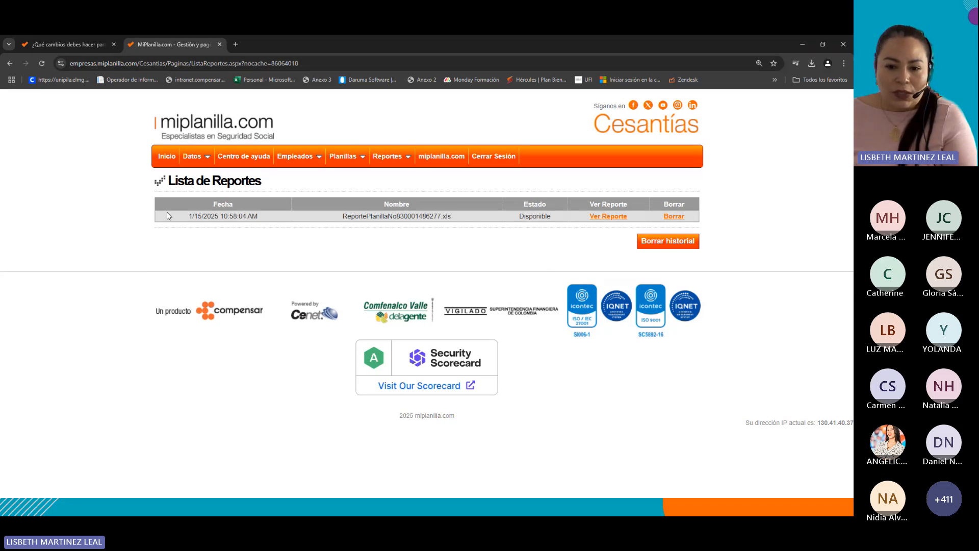
# Download the report and review the payment and employee details in Excel.
pyautogui.click(619, 220)
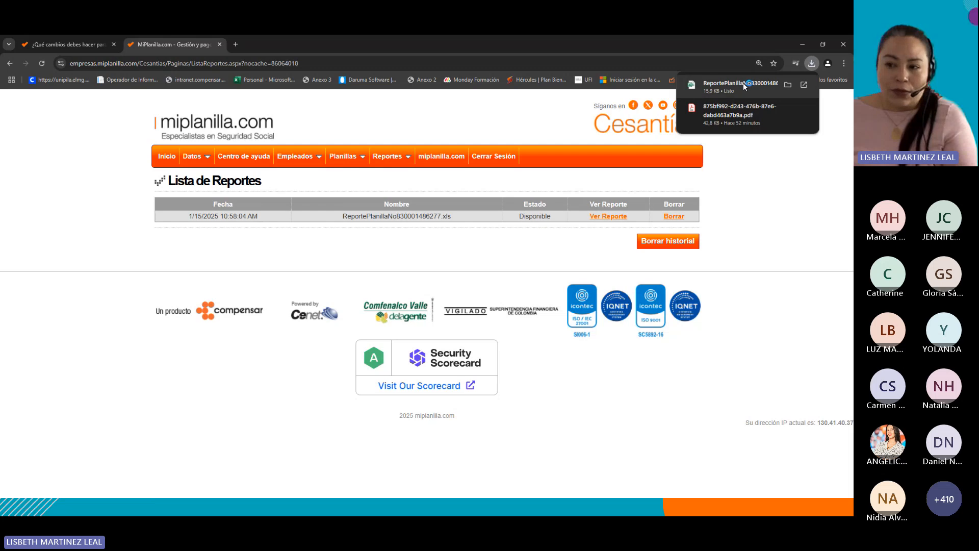
pyautogui.hotkey('alt', 'Tab')
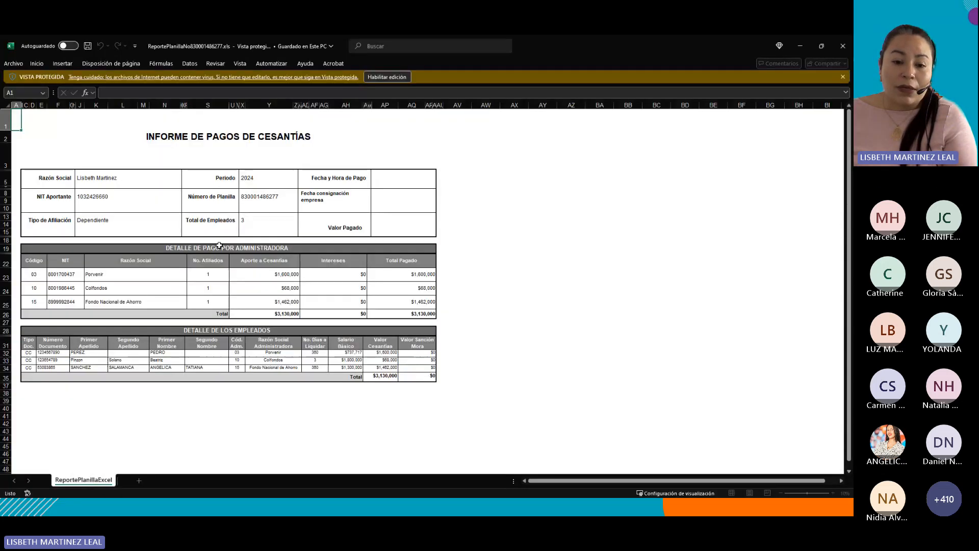
pyautogui.scroll(-2, 229, 230)
pyautogui.moveTo(51, 284); pyautogui.dragTo(433, 302)
pyautogui.click(62, 294)
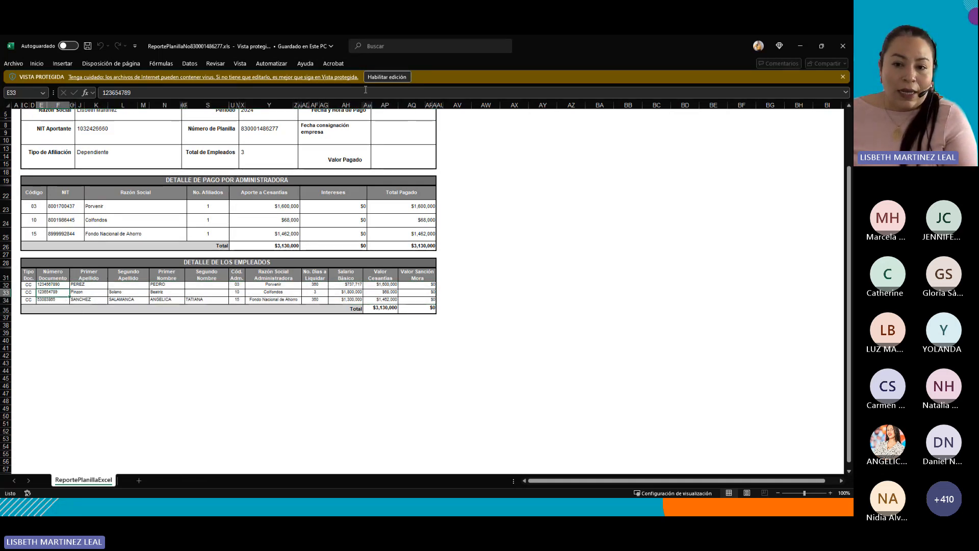
# Enable editing in the report and enter xxxx in an empty cell beside the employee details.
pyautogui.click(393, 80)
pyautogui.click(497, 325)
pyautogui.write('xxxx')
pyautogui.click(493, 342)
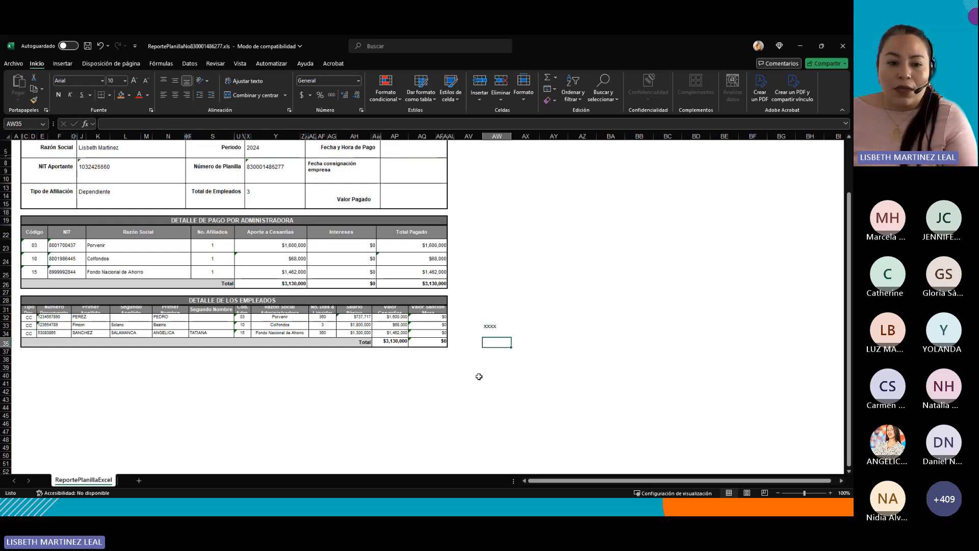
# Minimize the Excel report window.
pyautogui.scroll(2, 480, 368)
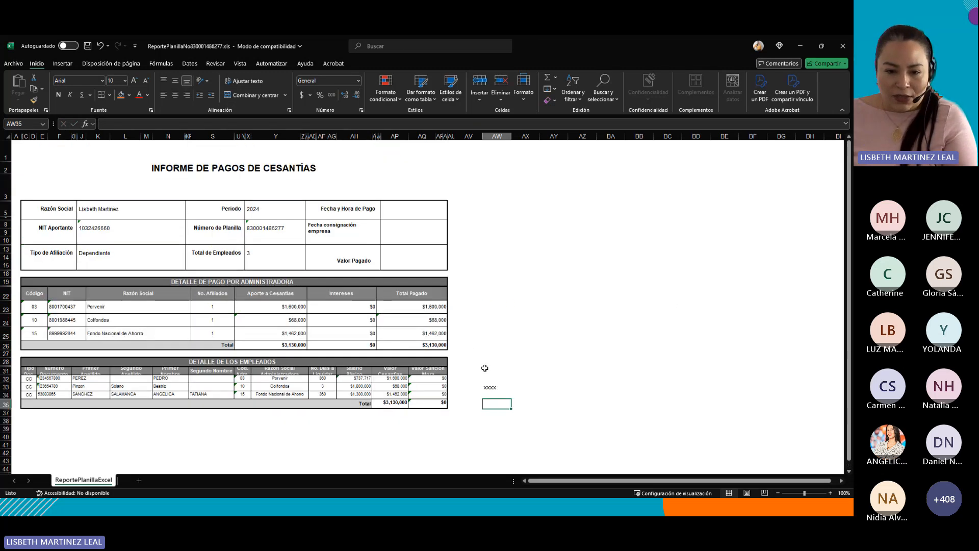
pyautogui.click(802, 47)
pyautogui.click(802, 47)
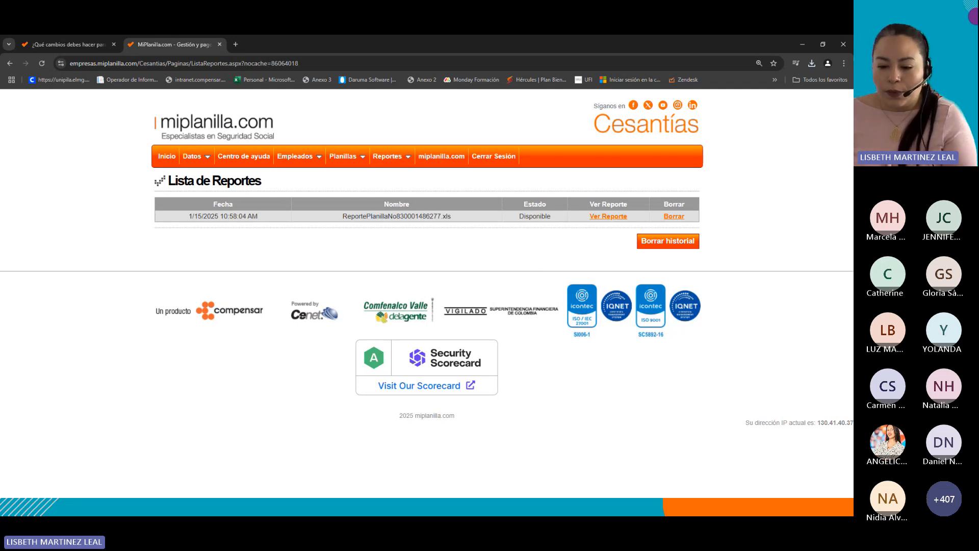
# Switch to the presentation and advance to the closing slide.
pyautogui.hotkey('alt', 'Tab')
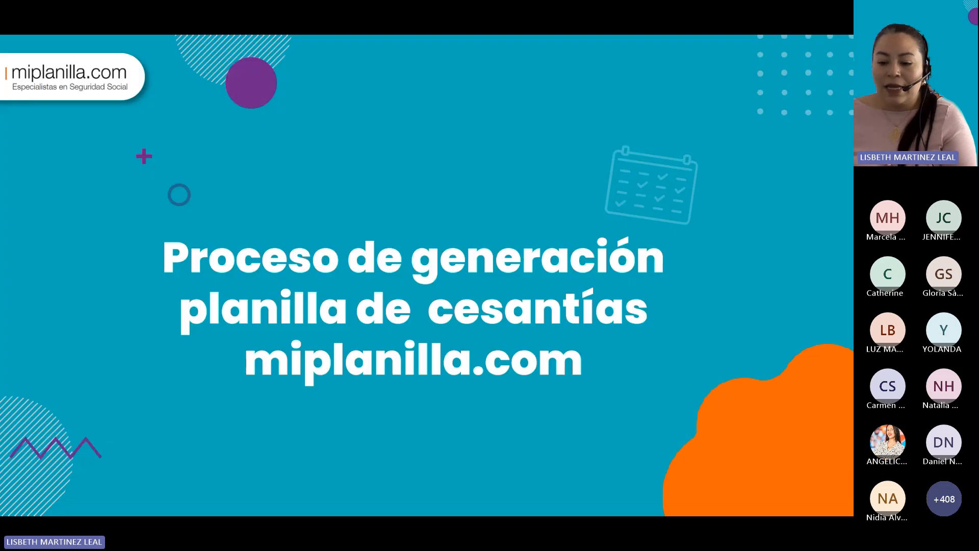
pyautogui.press('Right')
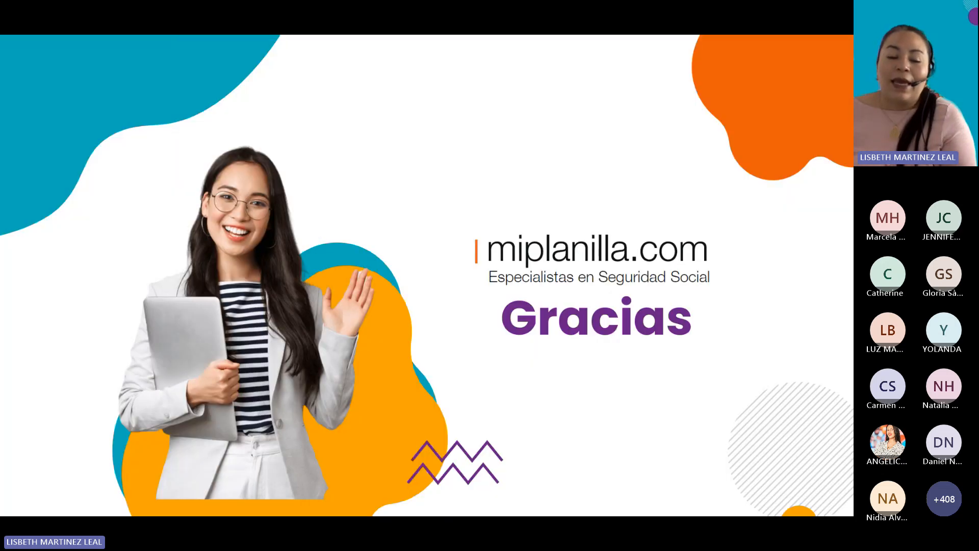